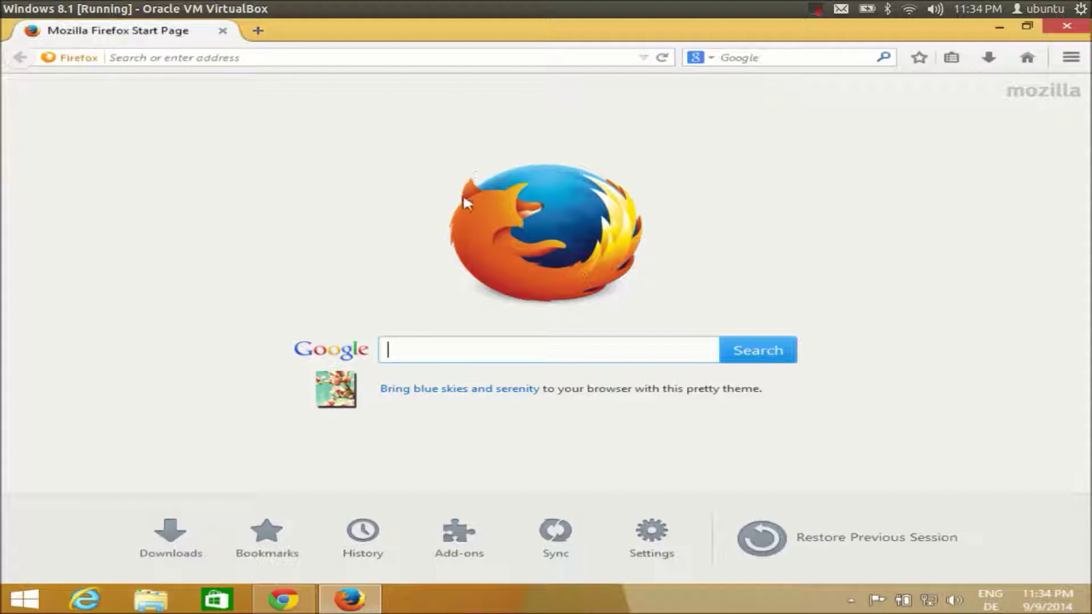
Step: Search Google for 'steam' from the Firefox start page
left_click(412, 356)
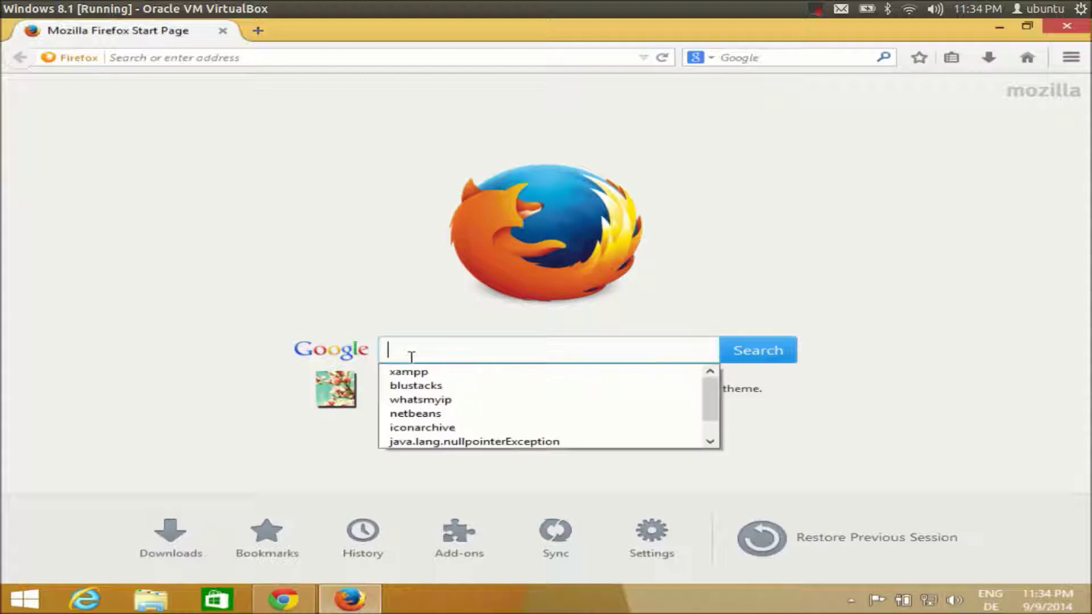
type("s")
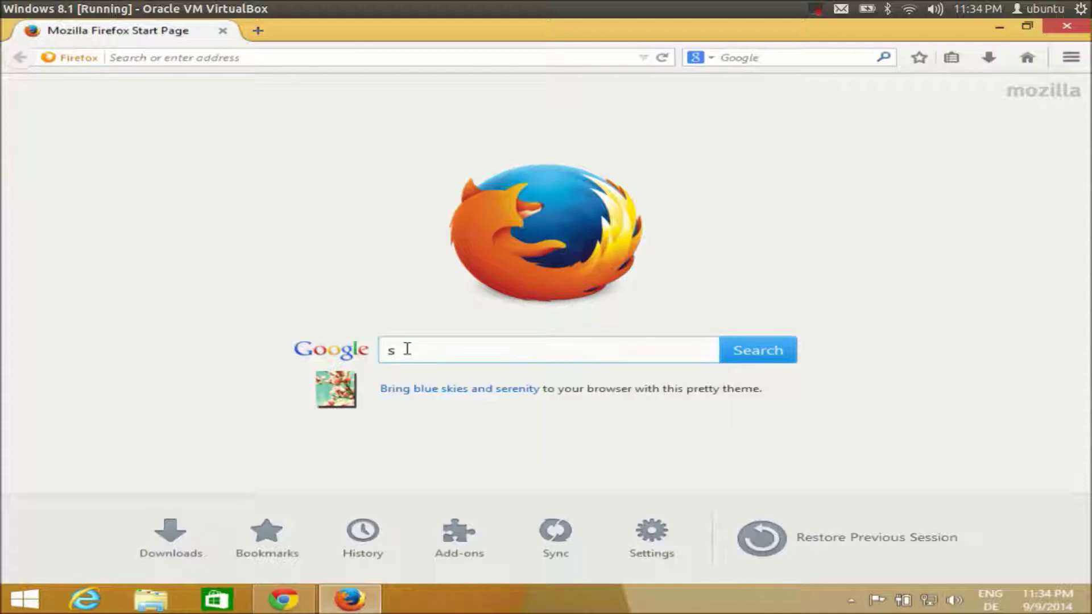
type("team")
key("Return")
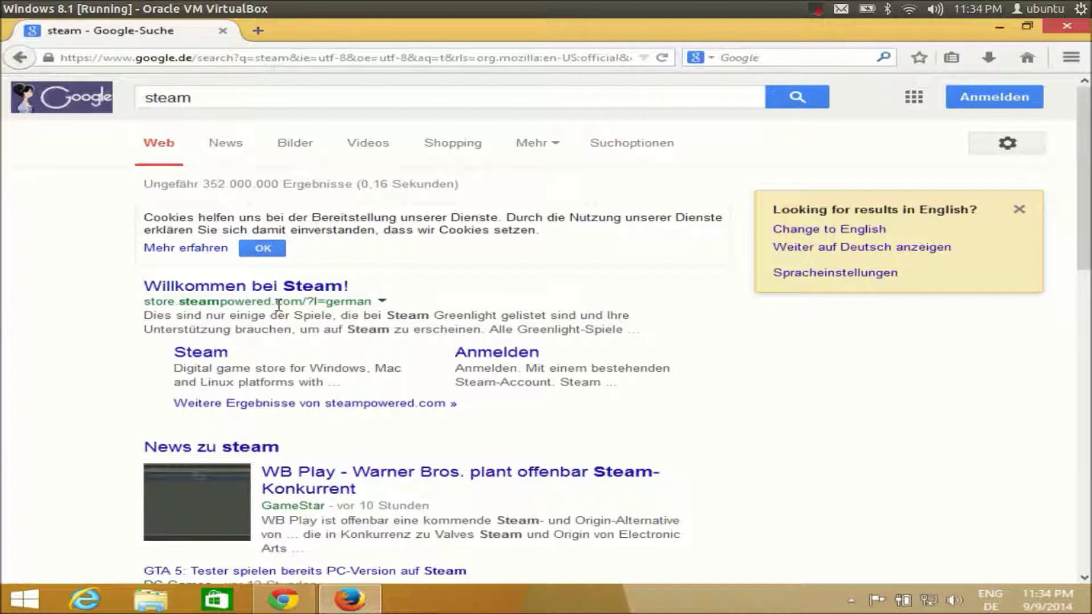
Step: Open the 'Willkommen bei Steam!' store result from the Google results
scroll(279, 306, "down", 3)
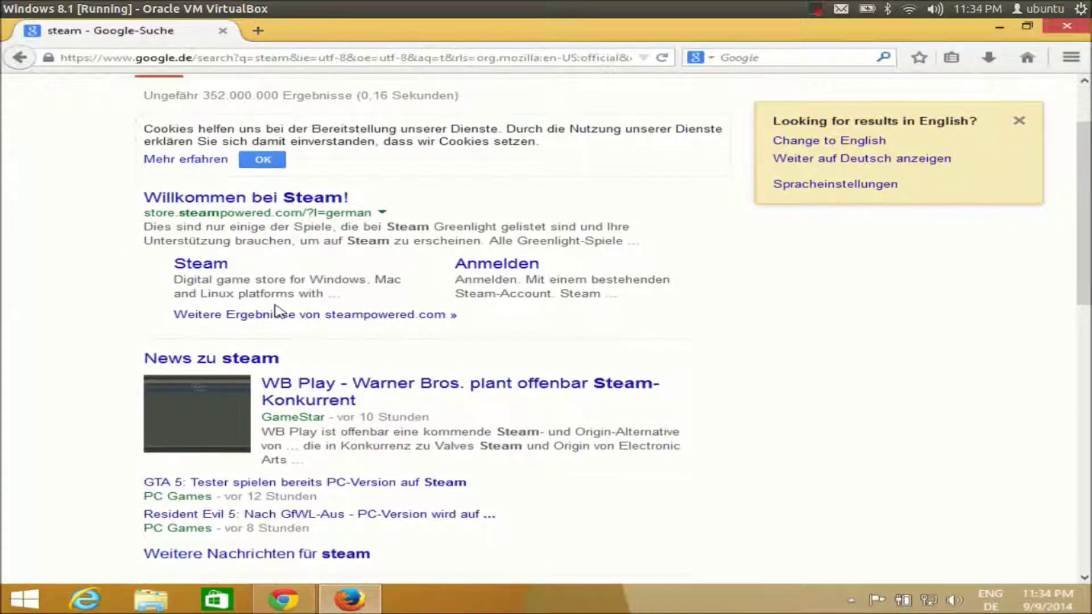
scroll(276, 311, "down", 3)
scroll(279, 312, "up", 6)
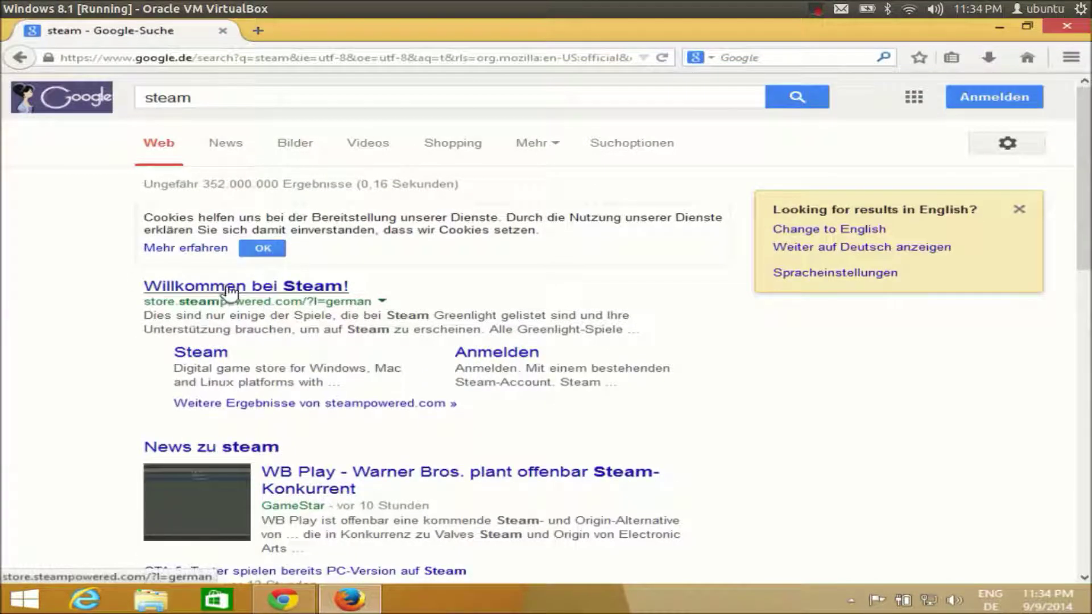
left_click(230, 289)
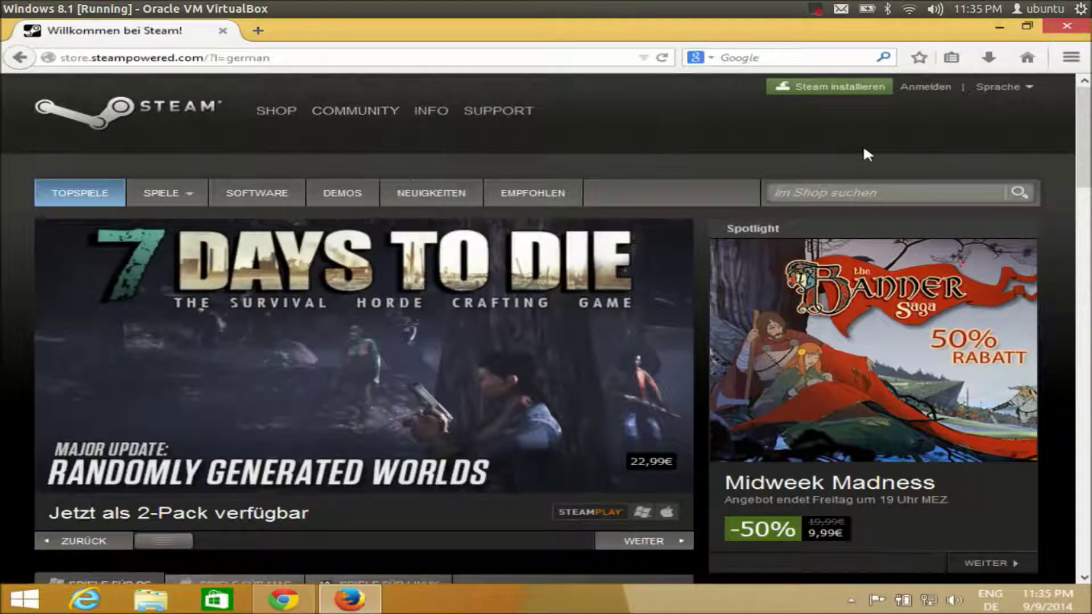
Step: Switch the Steam site language to English and go to the Install Steam page
left_click(1016, 88)
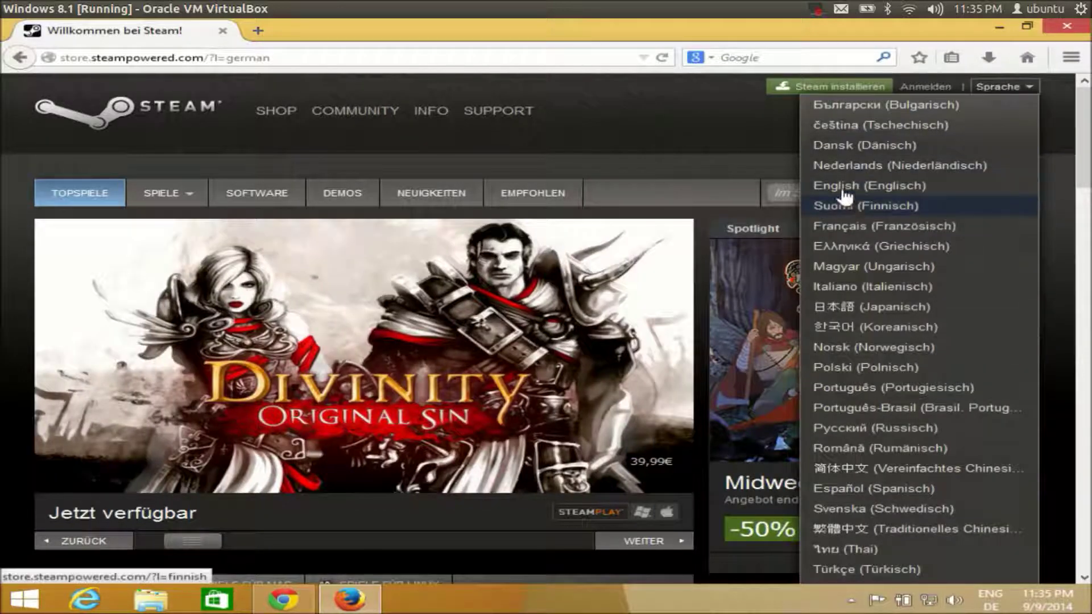
left_click(844, 188)
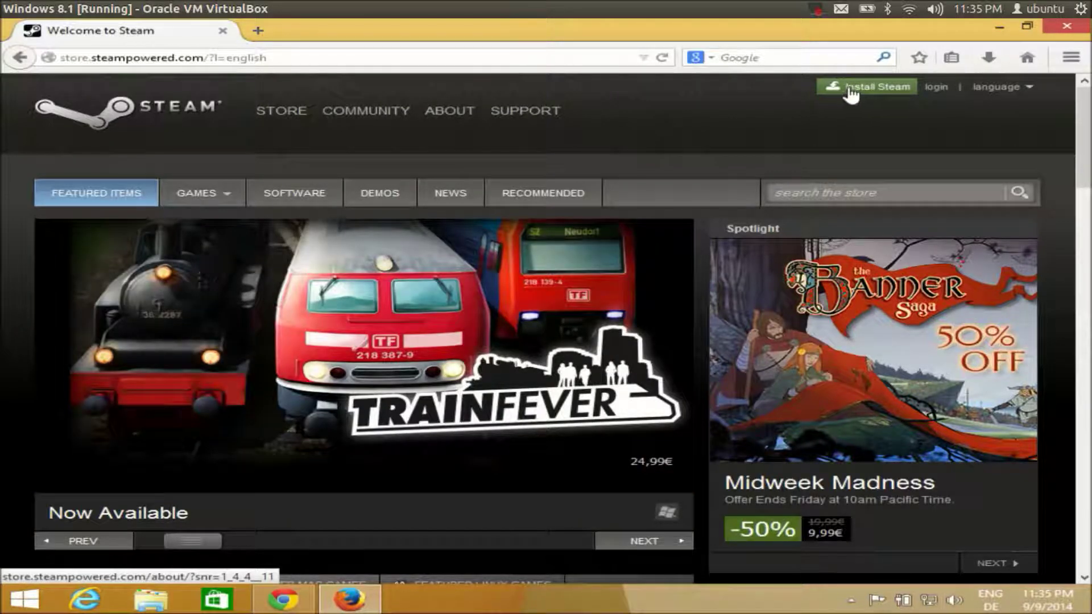
left_click(857, 91)
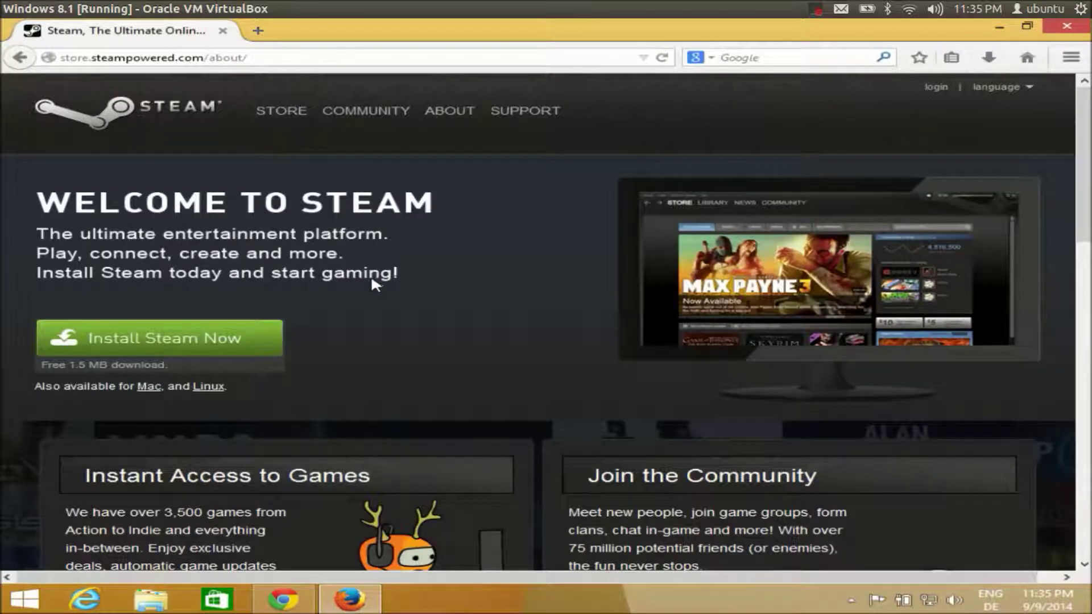
Step: Download SteamSetup.exe (1.1 MB) and run it from Firefox's downloads panel
left_click(155, 341)
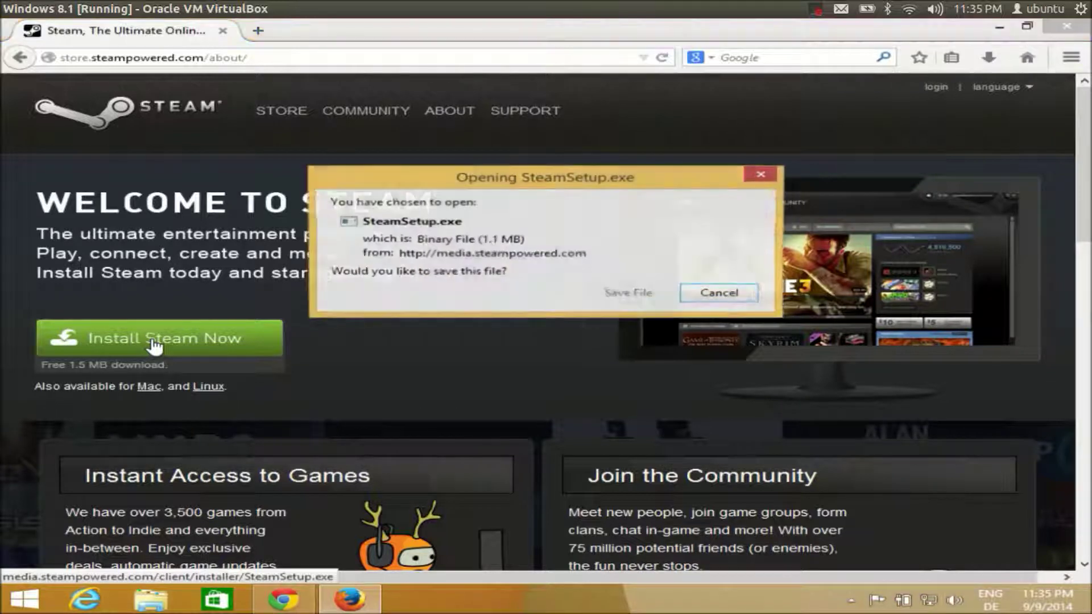
left_click(631, 293)
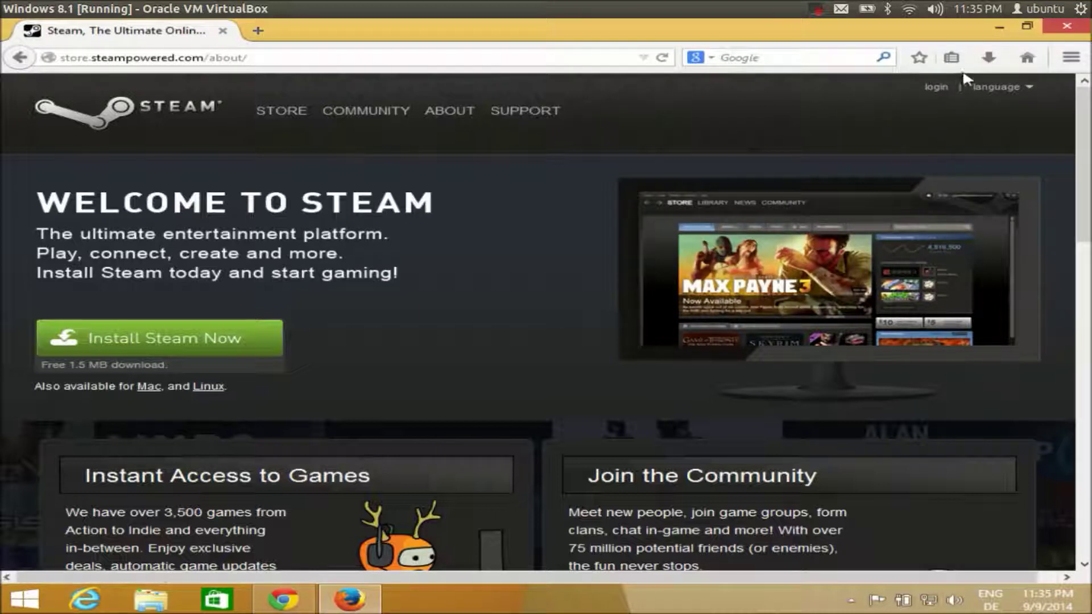
left_click(989, 59)
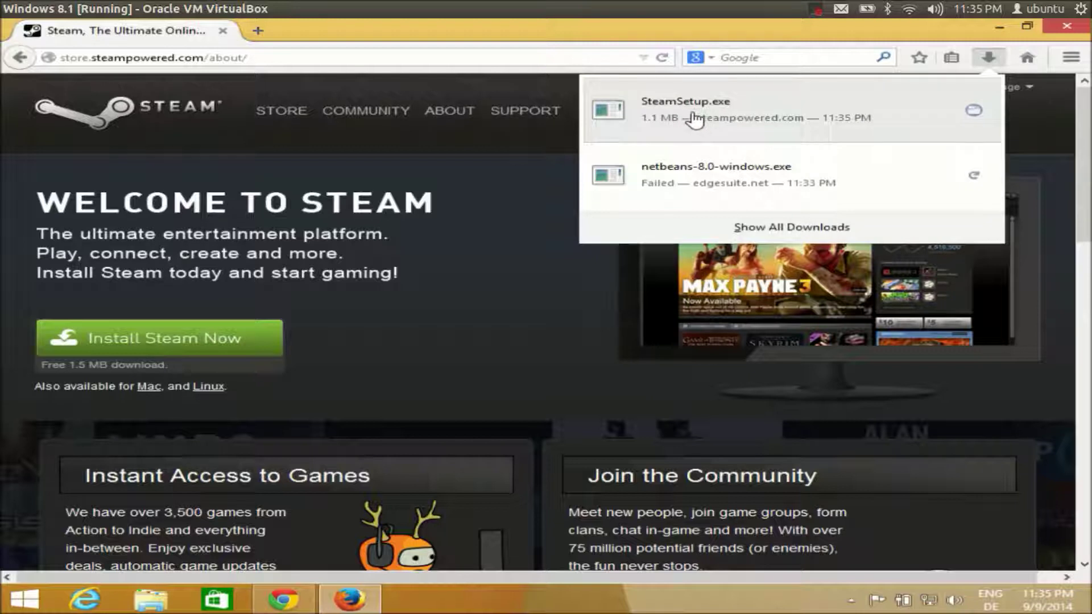
left_click(695, 114)
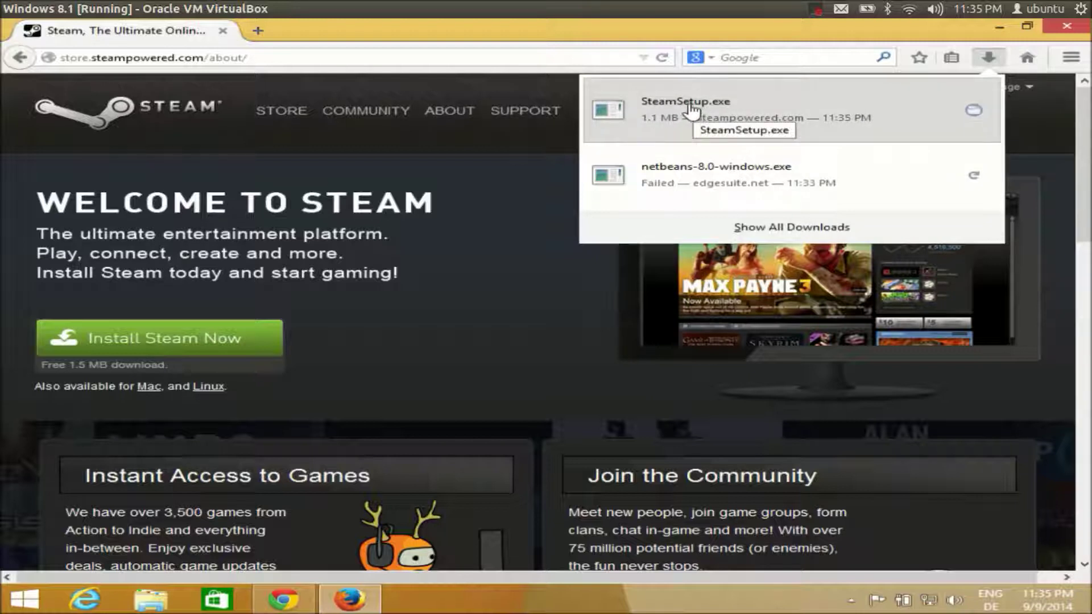
left_click(691, 107)
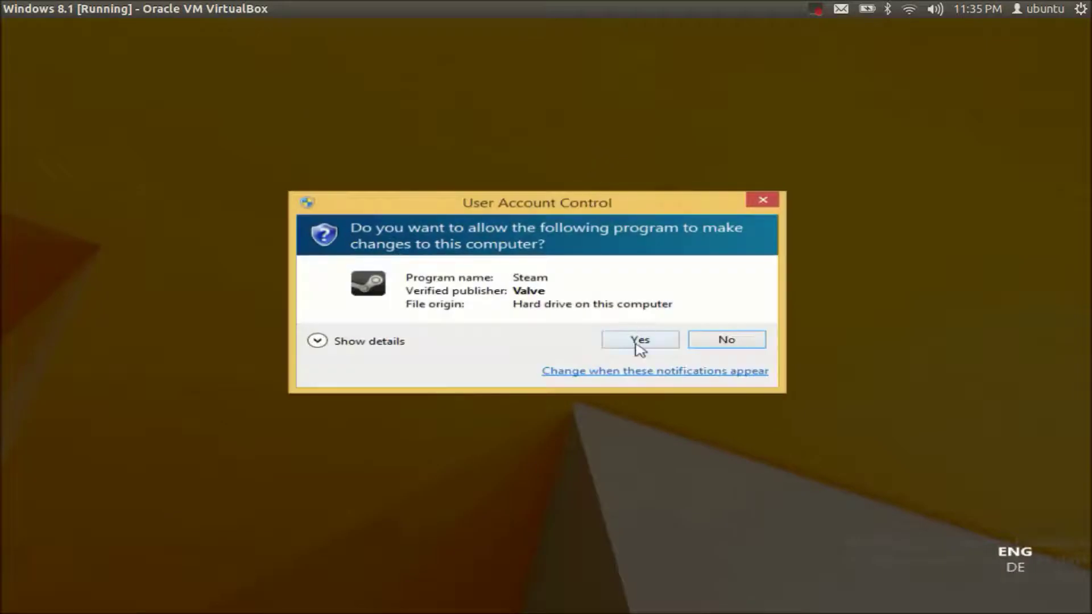
Step: Allow the installer, accept the licence, keep English and install to C:\Program Files (x86)\Steam
left_click(637, 341)
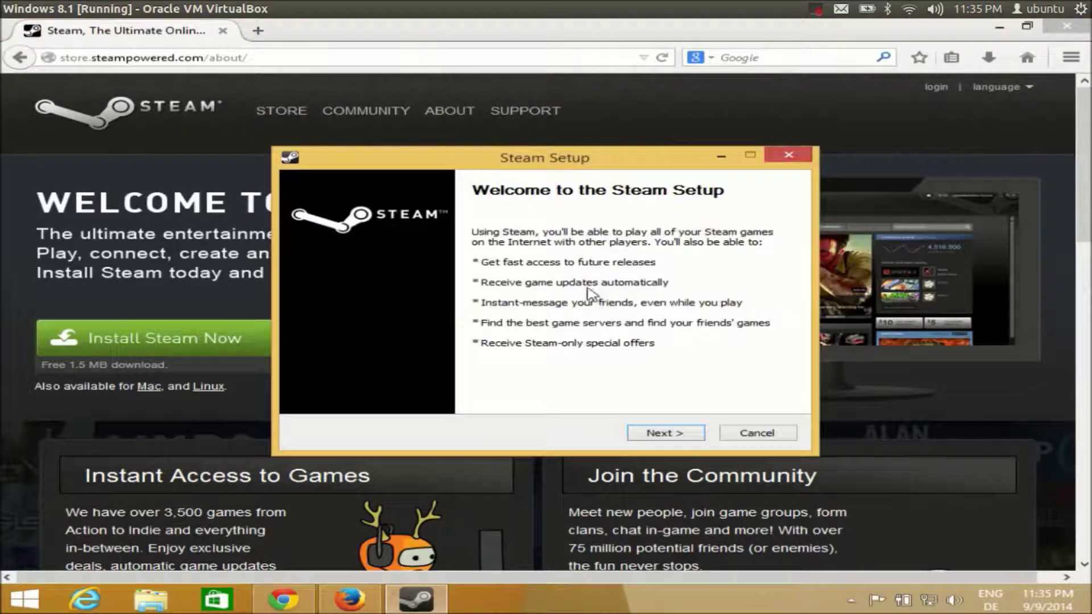
left_click(644, 437)
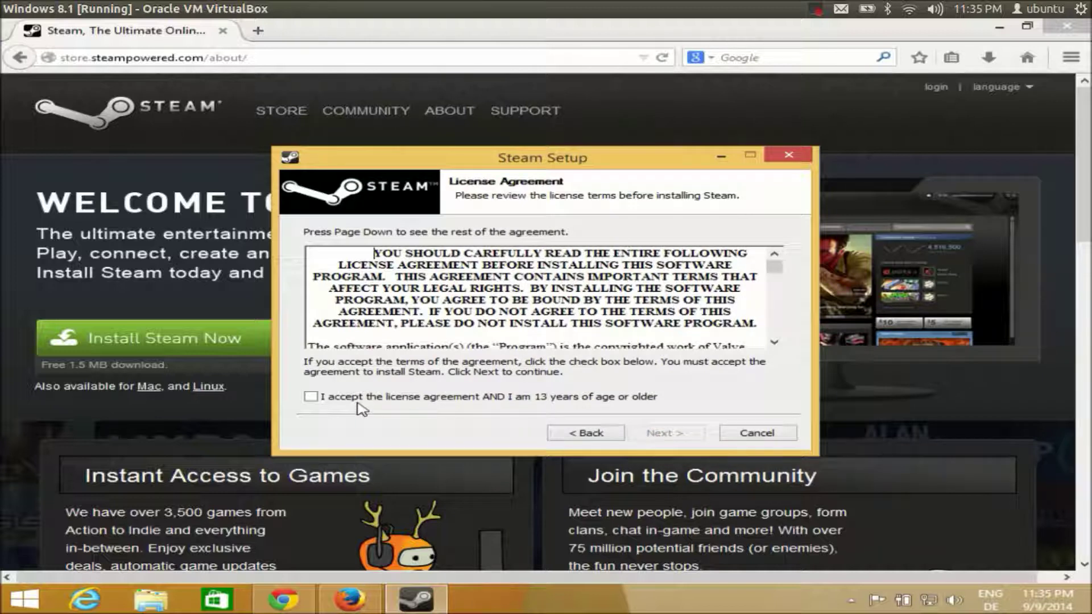
left_click(359, 400)
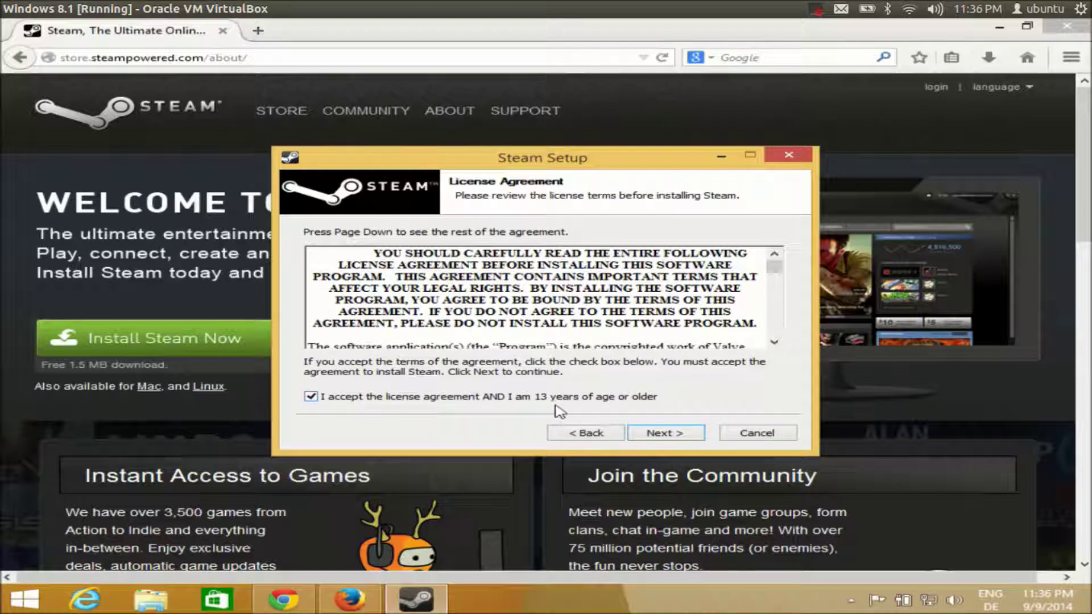
left_click(658, 434)
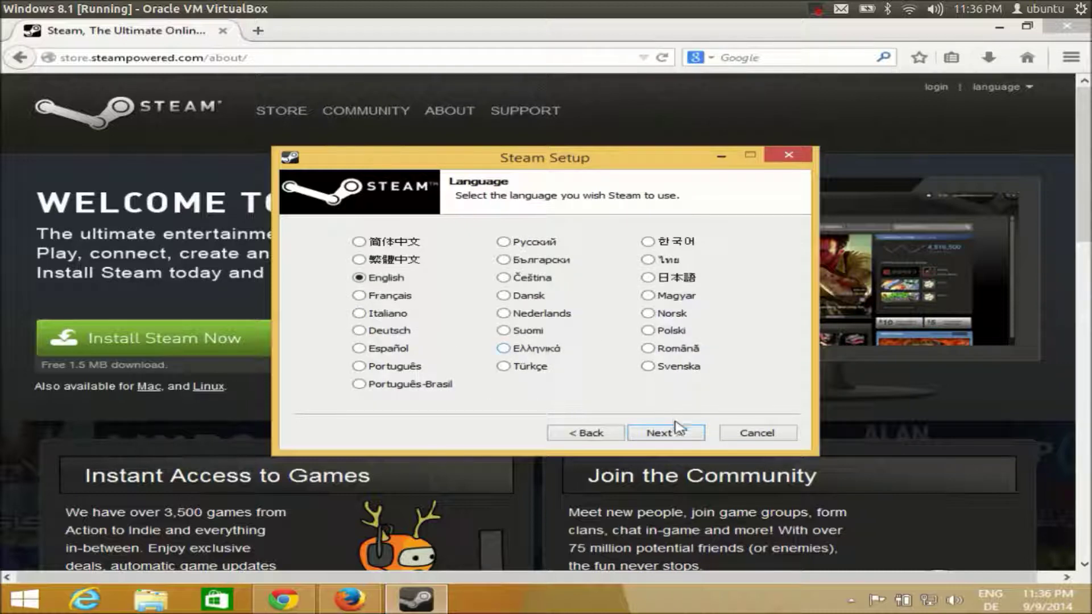
left_click(668, 437)
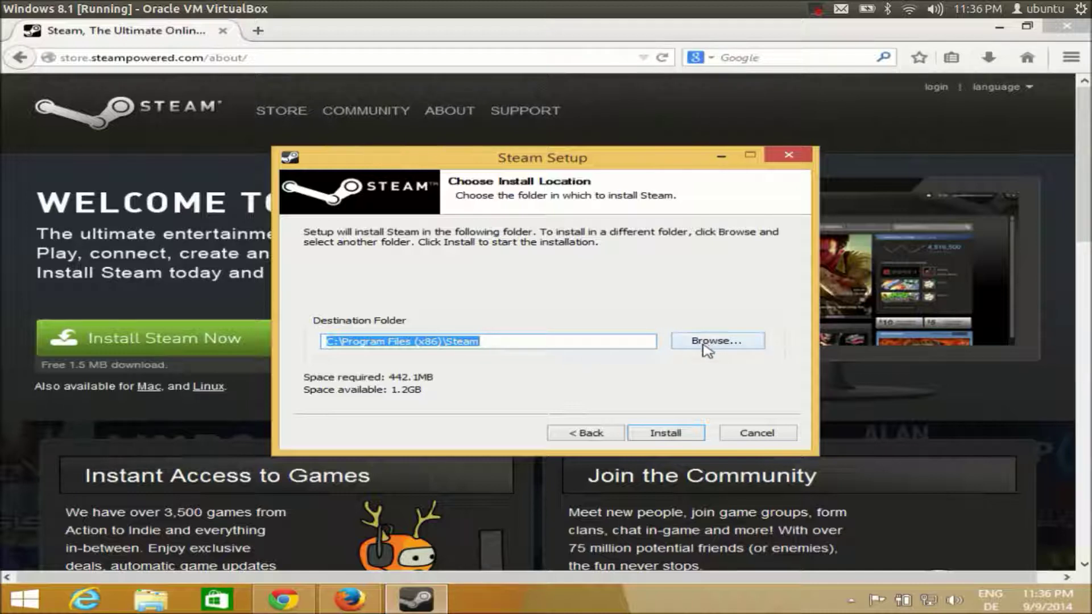
left_click(667, 437)
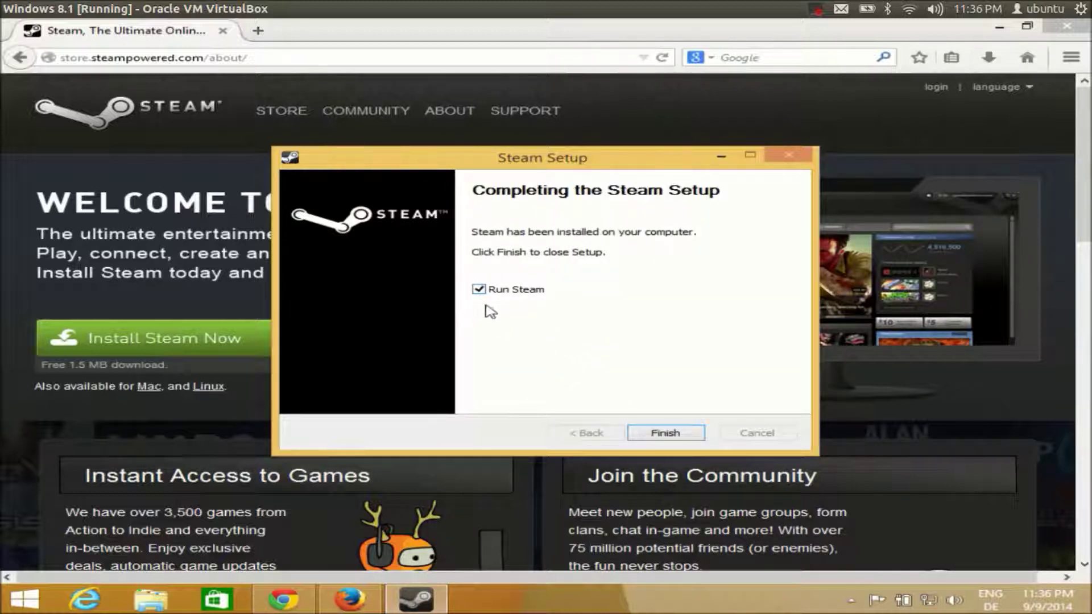
Step: Finish setup with Run Steam ticked and let Steam download its first update
left_click(650, 433)
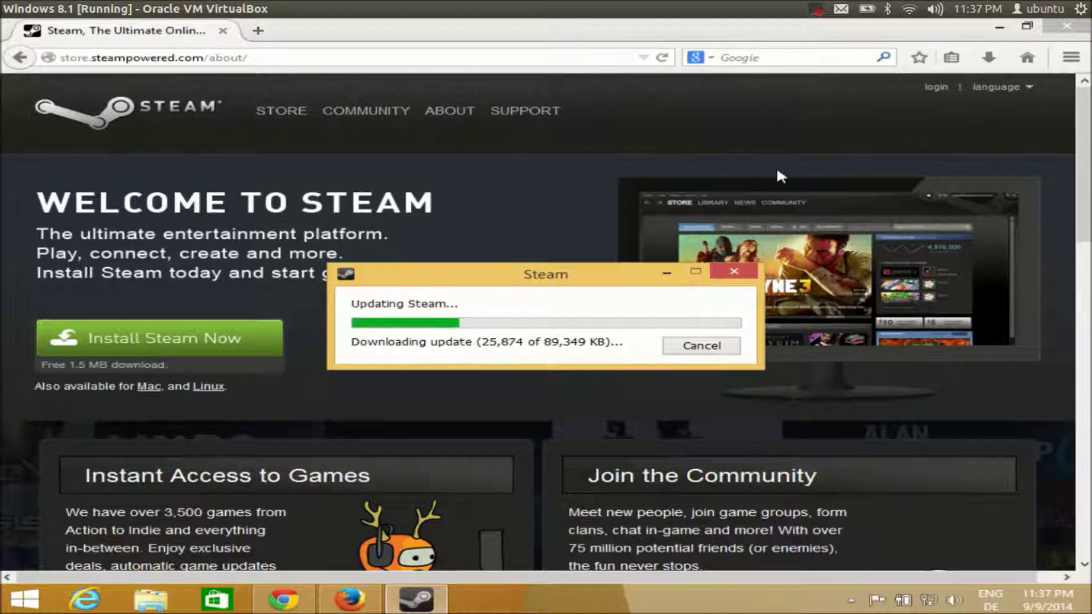
left_click(815, 10)
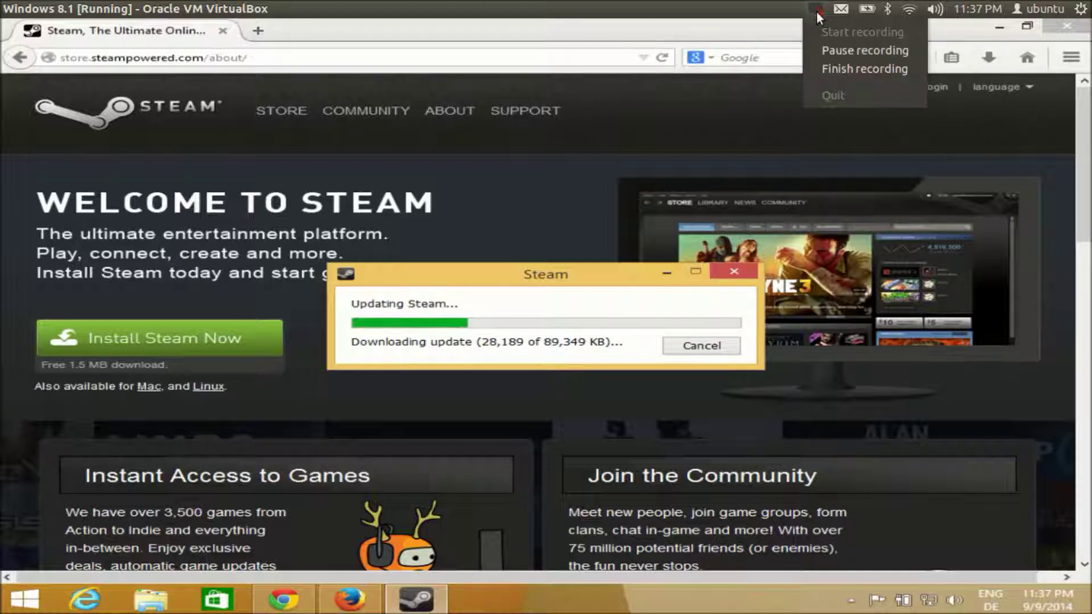
left_click(829, 50)
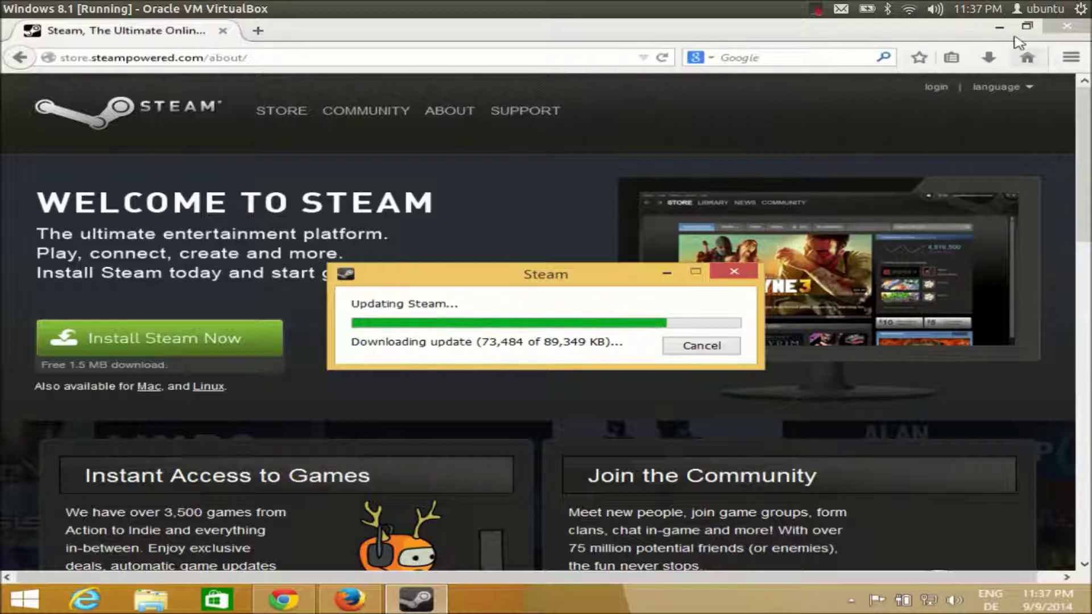
Step: Minimize Firefox and wait for the update to finish and the Steam welcome window to appear
left_click(1000, 27)
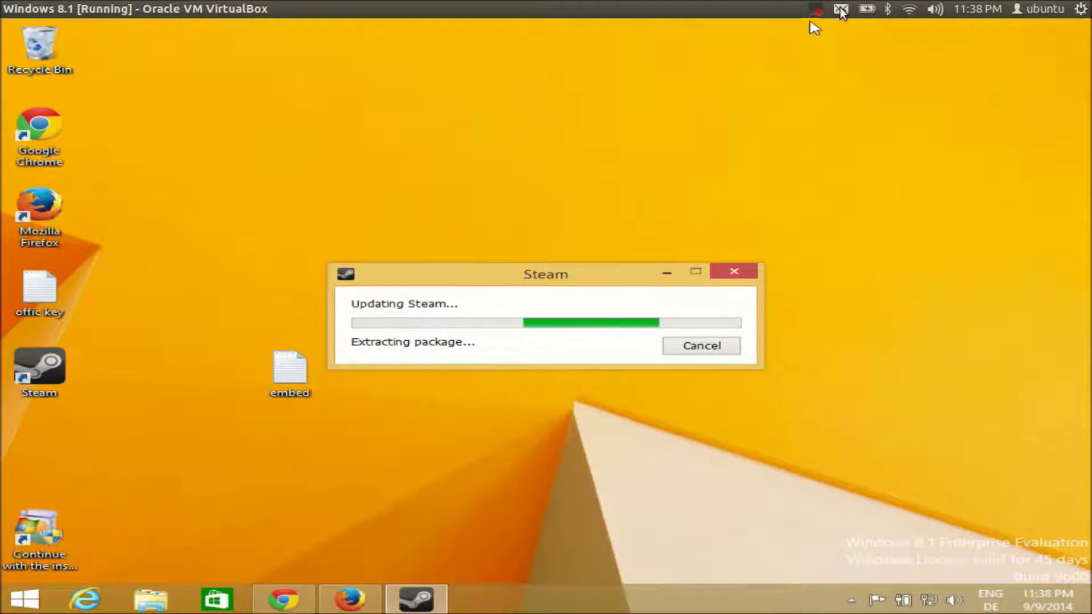
left_click(817, 10)
left_click(822, 48)
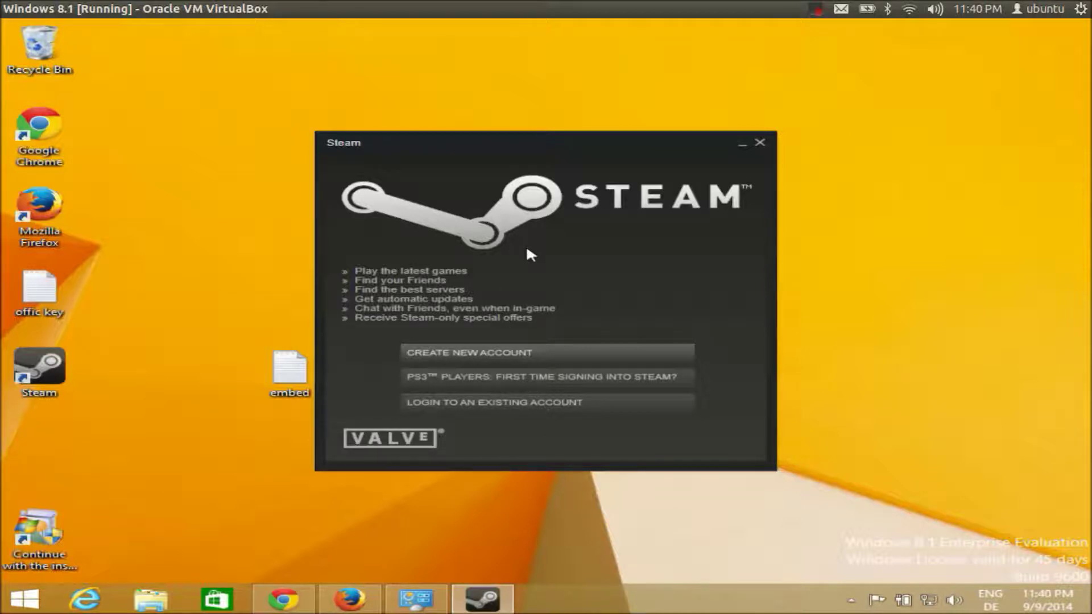
Step: Choose Create New Account and accept the Subscriber Agreement and Privacy Policy
left_click(448, 353)
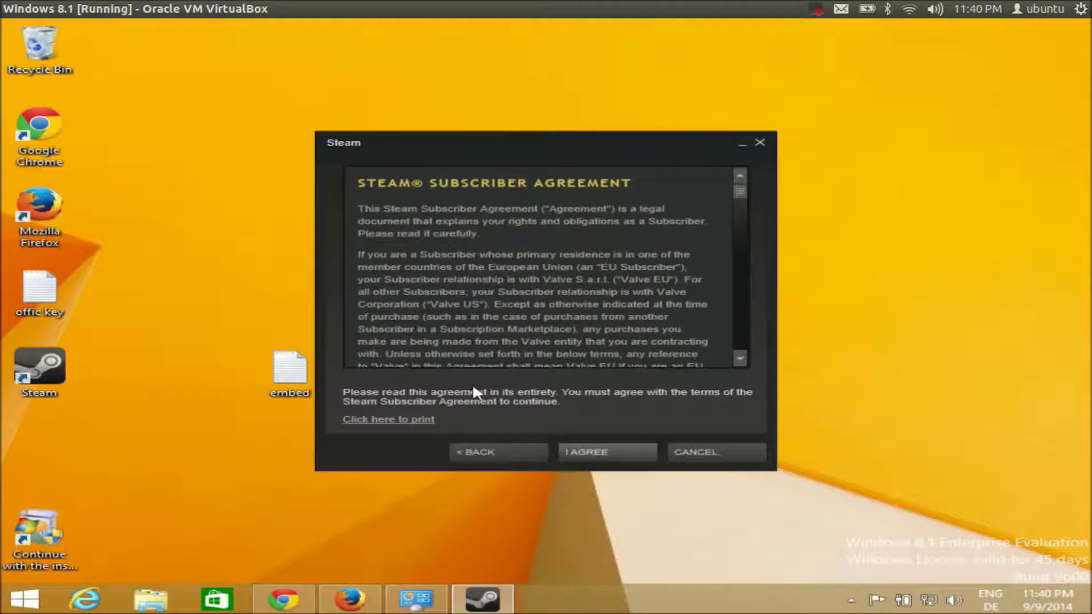
left_click(573, 446)
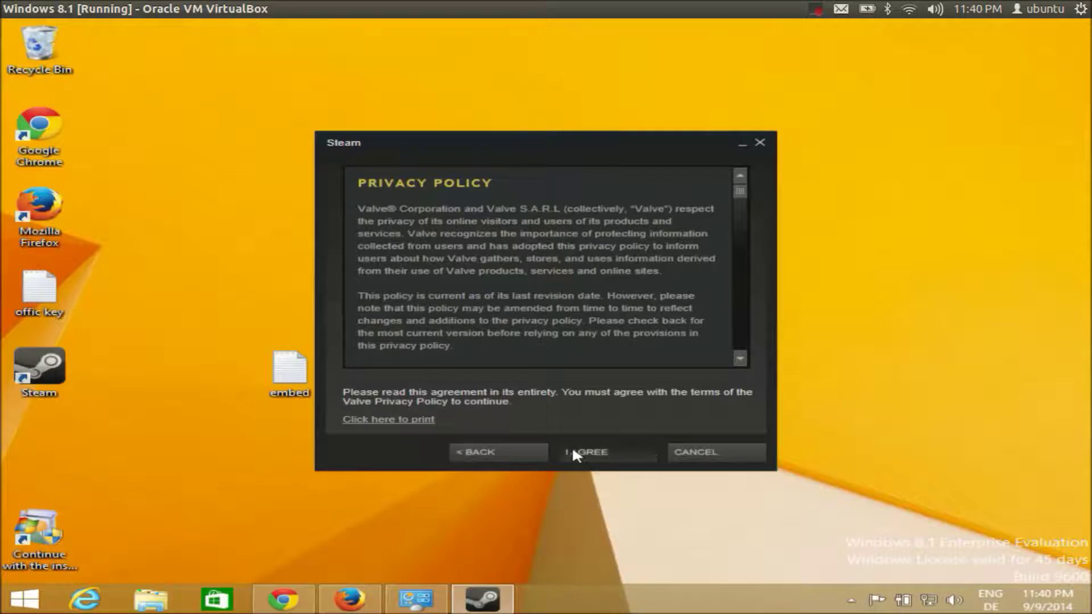
left_click(573, 448)
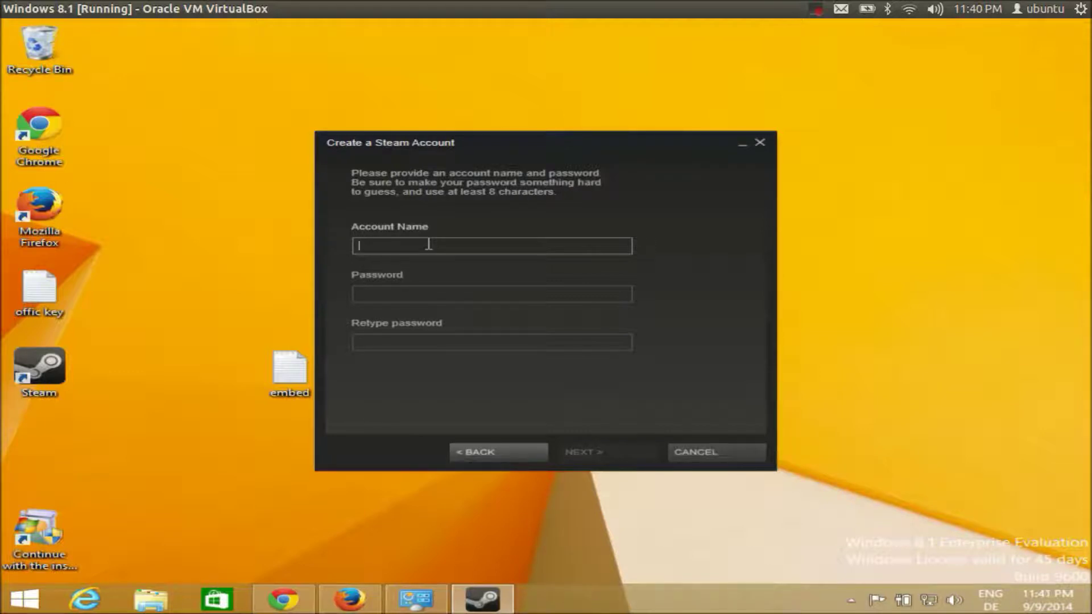
Step: Enter the account name, then a password in the Password and Retype password fields
type("prog")
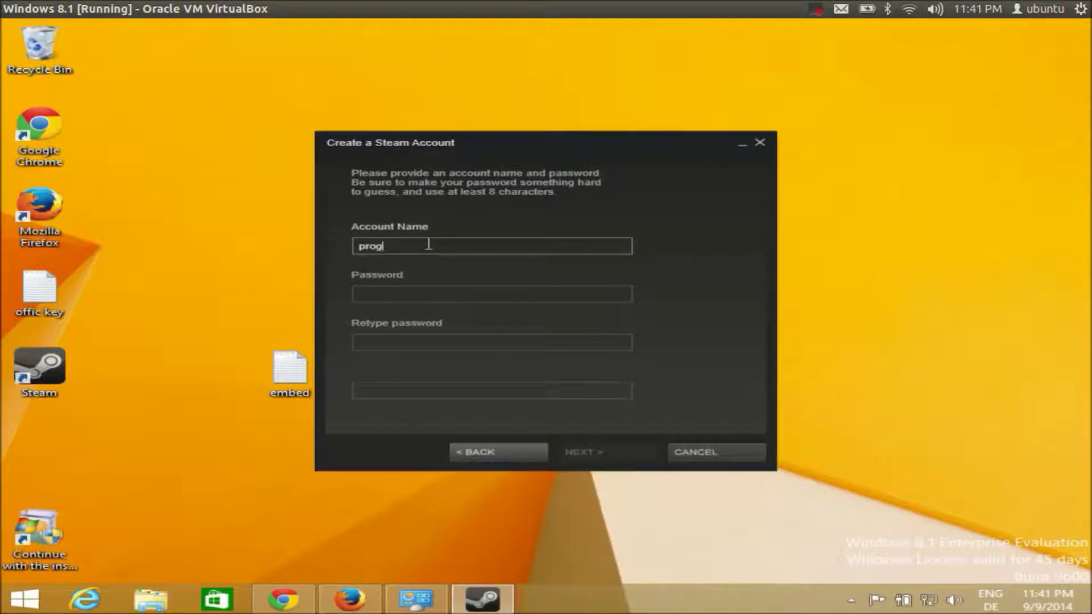
type("rammingknowledge")
left_click(431, 295)
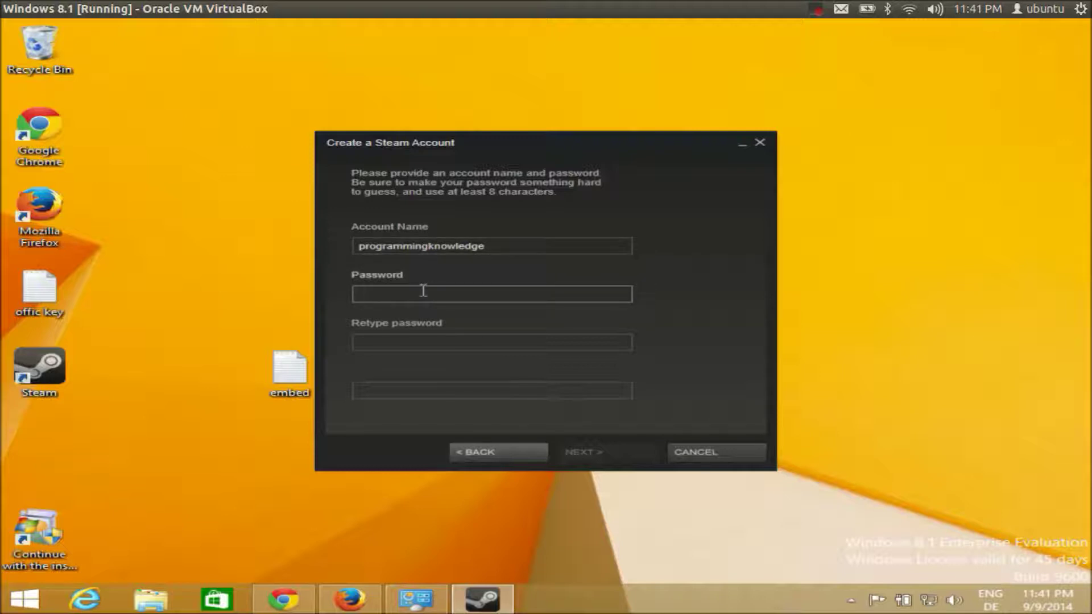
type("••••••")
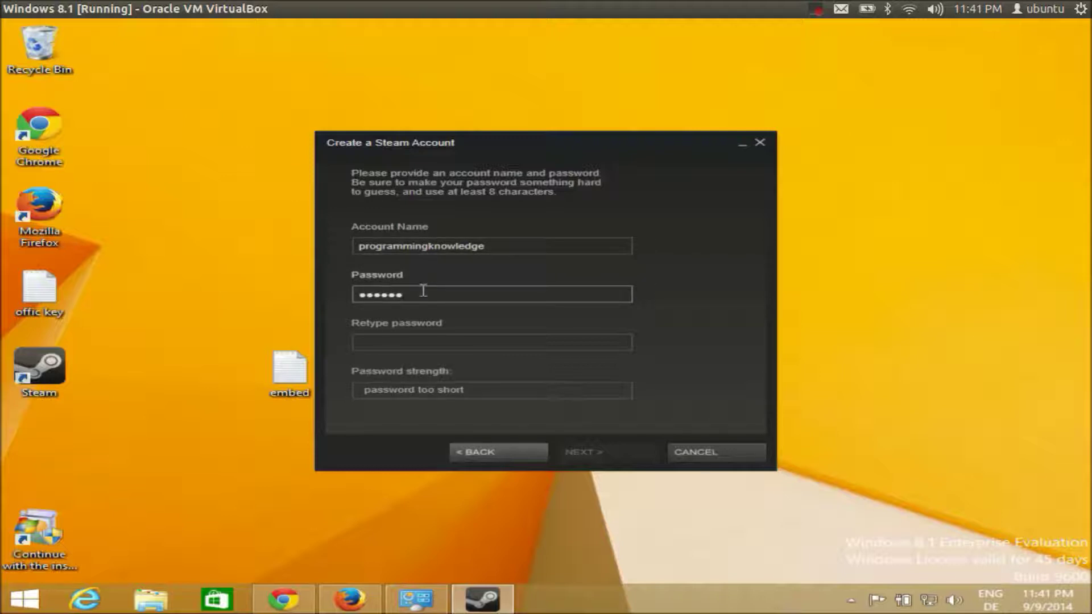
left_click(418, 339)
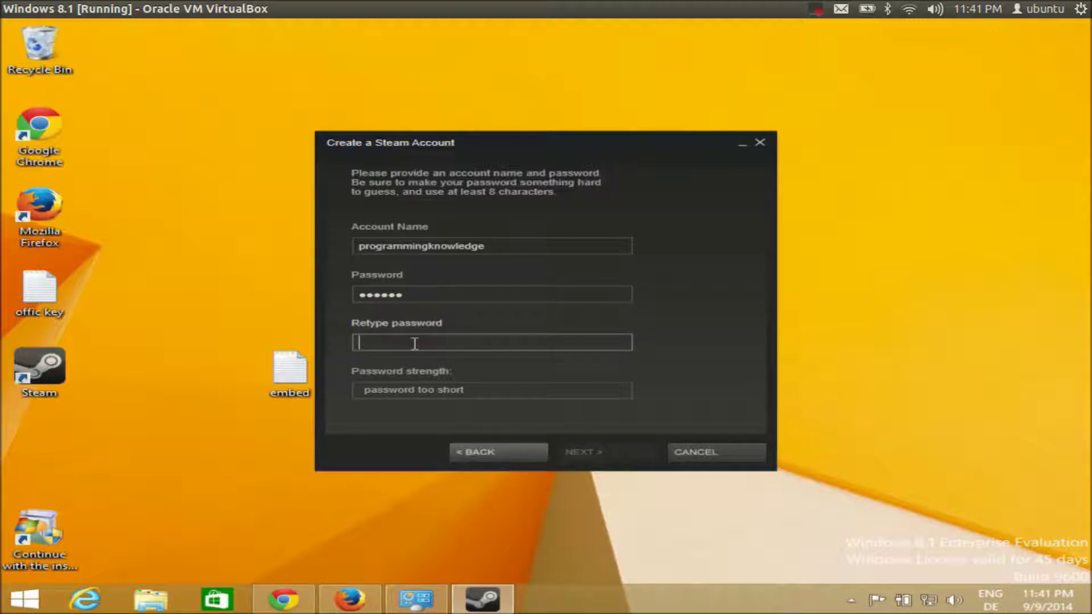
Step: Replace the too-short password with a longer one and select the retyped password for replacement
left_click_drag(420, 294, 346, 290)
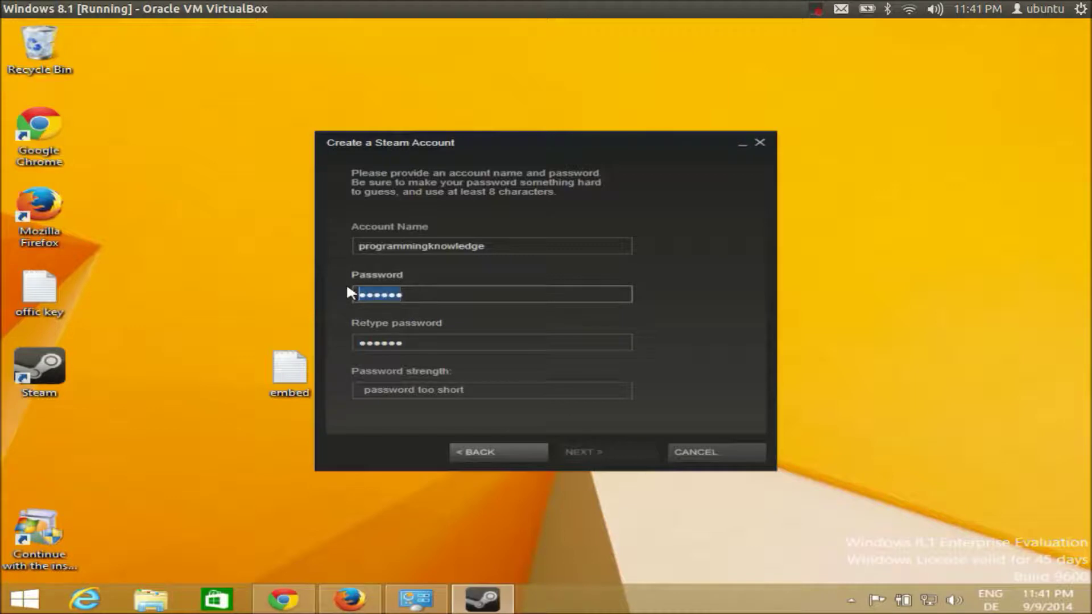
type("*********")
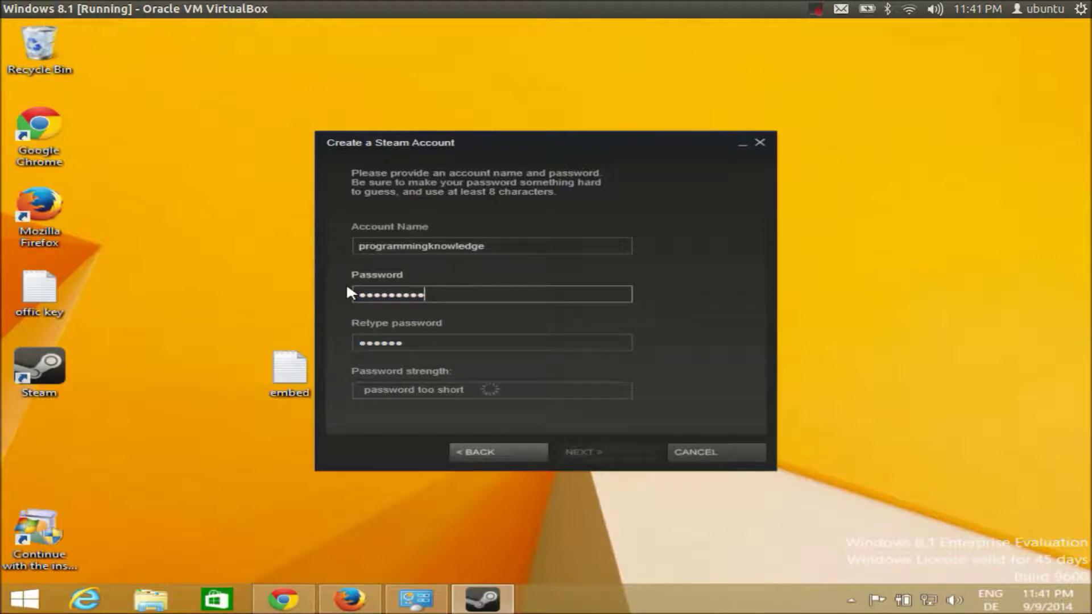
key("BackSpace")
key("BackSpace")
key("BackSpace")
key("BackSpace")
key("BackSpace")
key("BackSpace")
key("BackSpace")
key("BackSpace")
key("BackSpace")
type("***********")
left_click(439, 341)
key("ctrl+a")
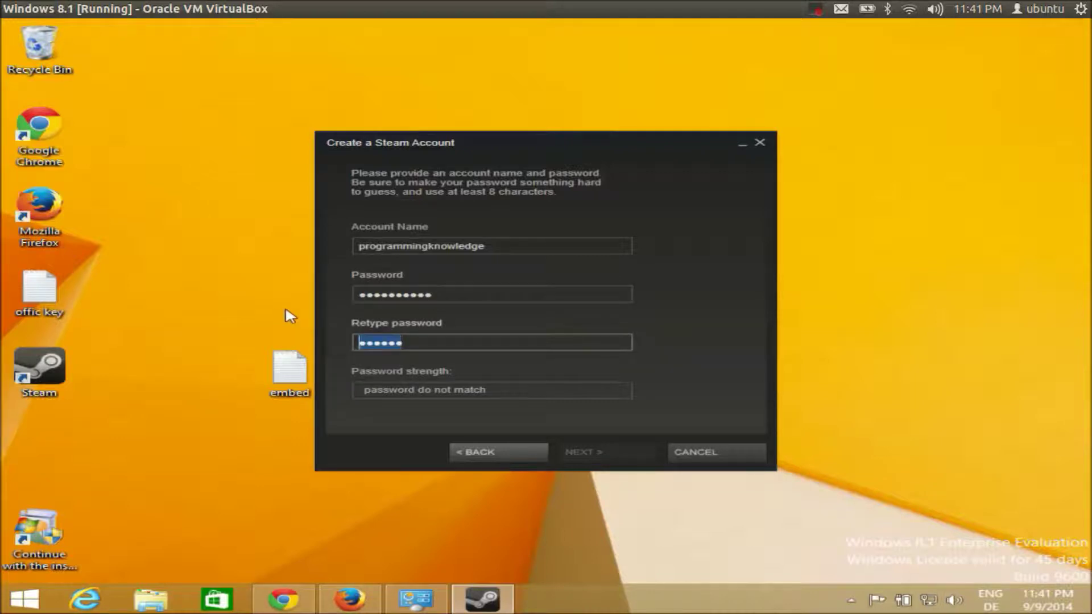
type("*********")
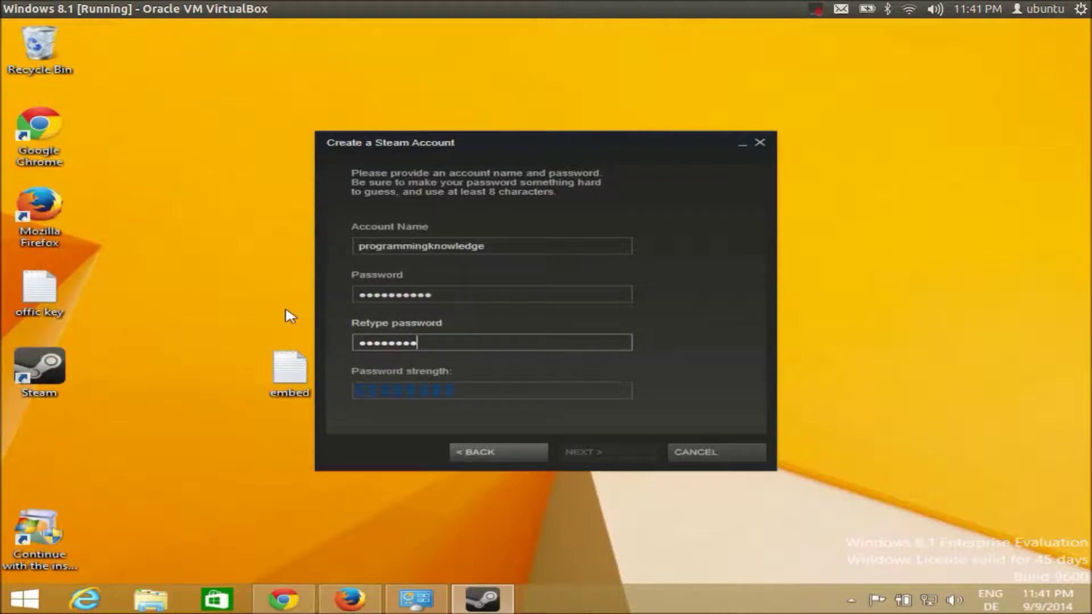
type("*")
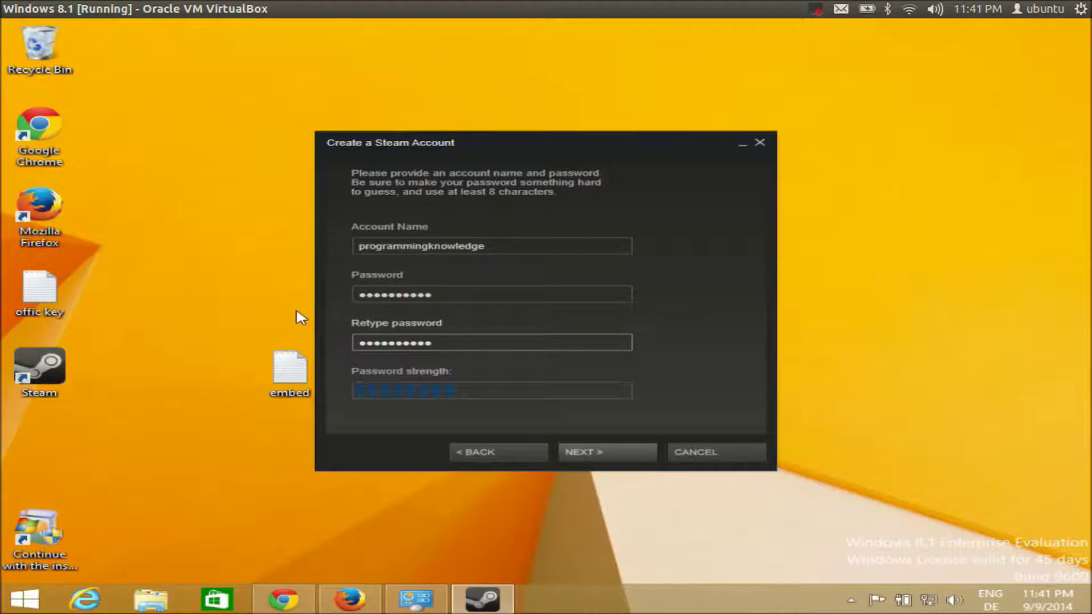
Step: Paste the contact e-mail into both e-mail fields, submit, and dismiss the invalid-address warning
left_click(587, 450)
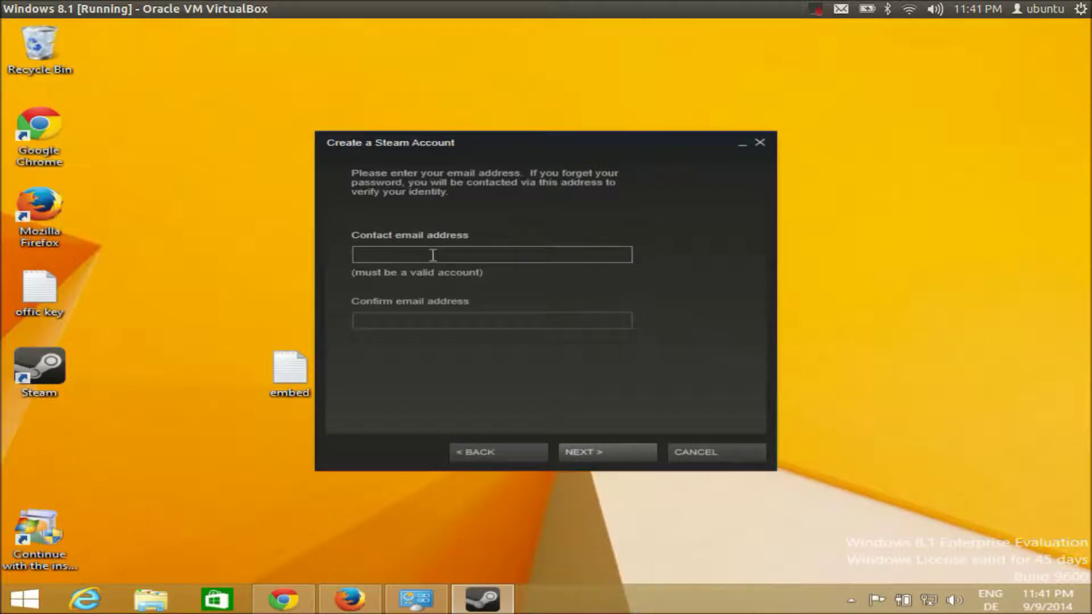
key("ctrl+v")
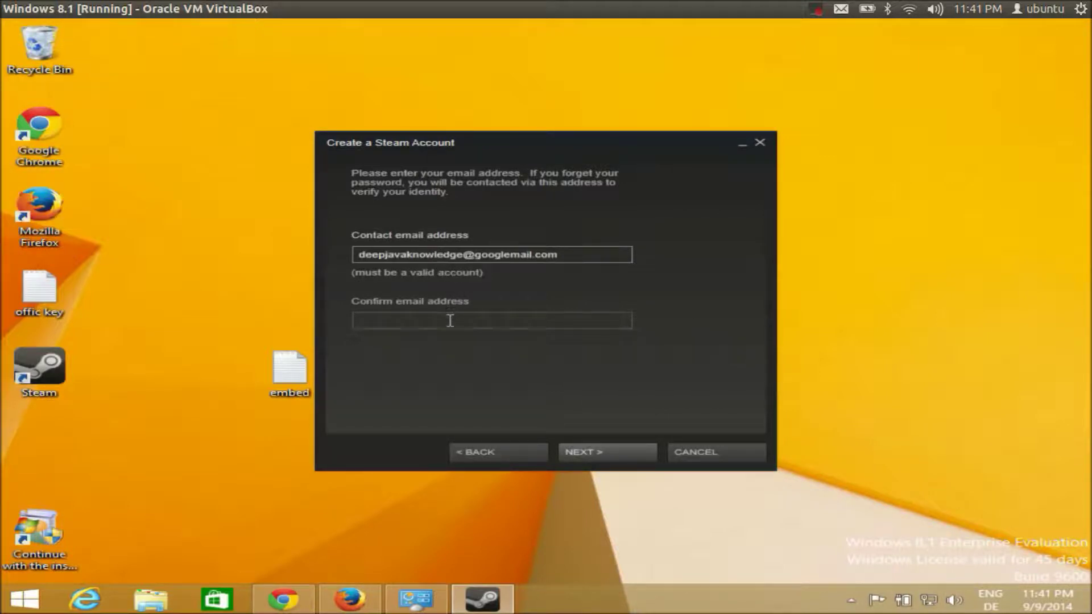
left_click(450, 319)
key("ctrl+v")
left_click(583, 450)
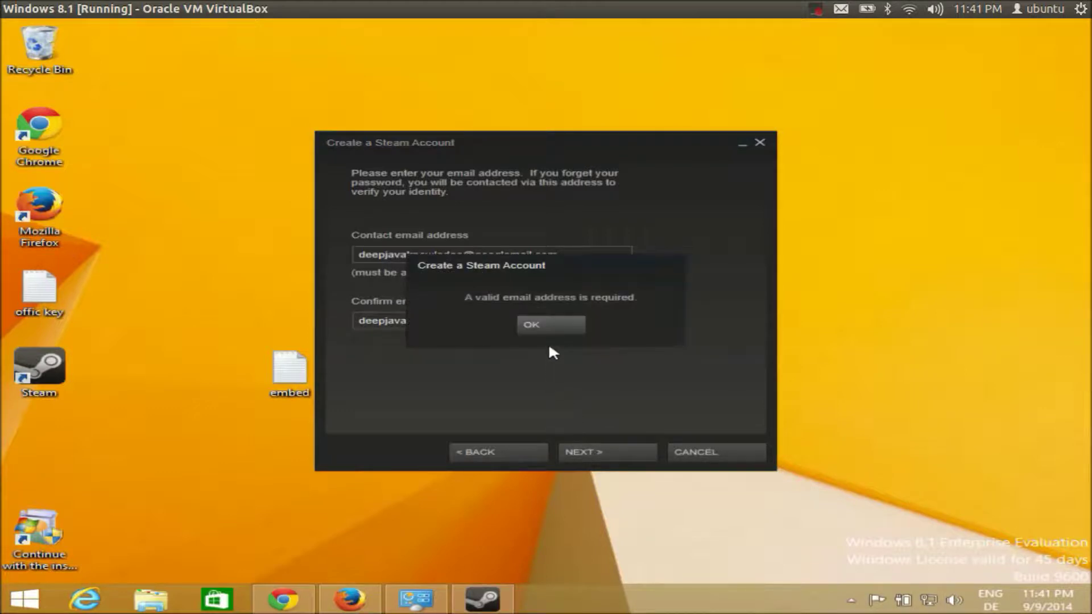
left_click(546, 329)
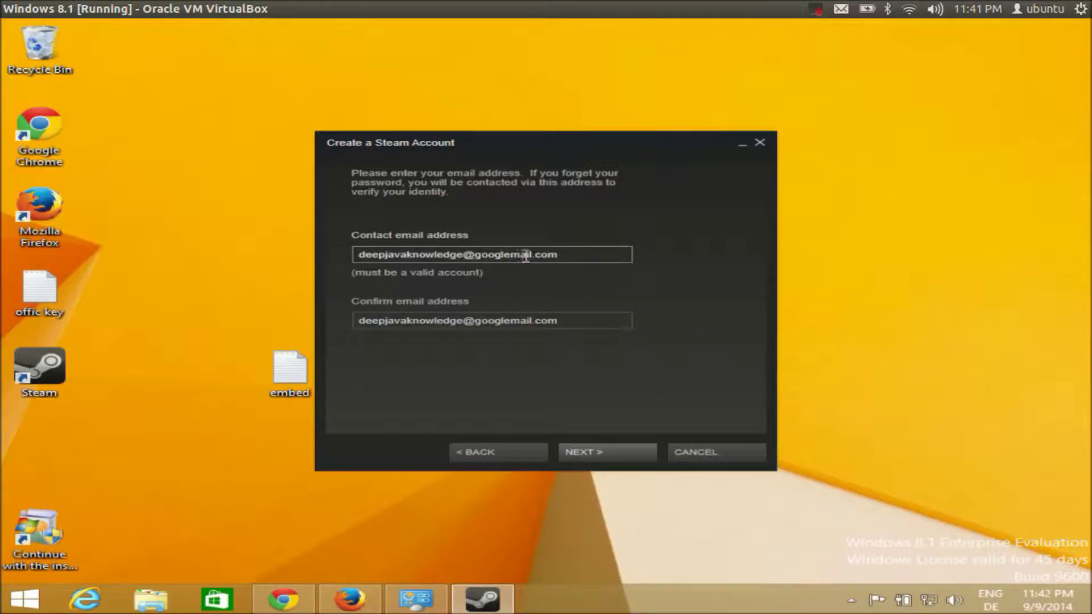
Step: Correct the e-mail domain in both fields and resubmit to reach the secret-question step
left_click_drag(509, 253, 481, 255)
key("BackSpace")
left_click_drag(510, 320, 482, 322)
key("BackSpace")
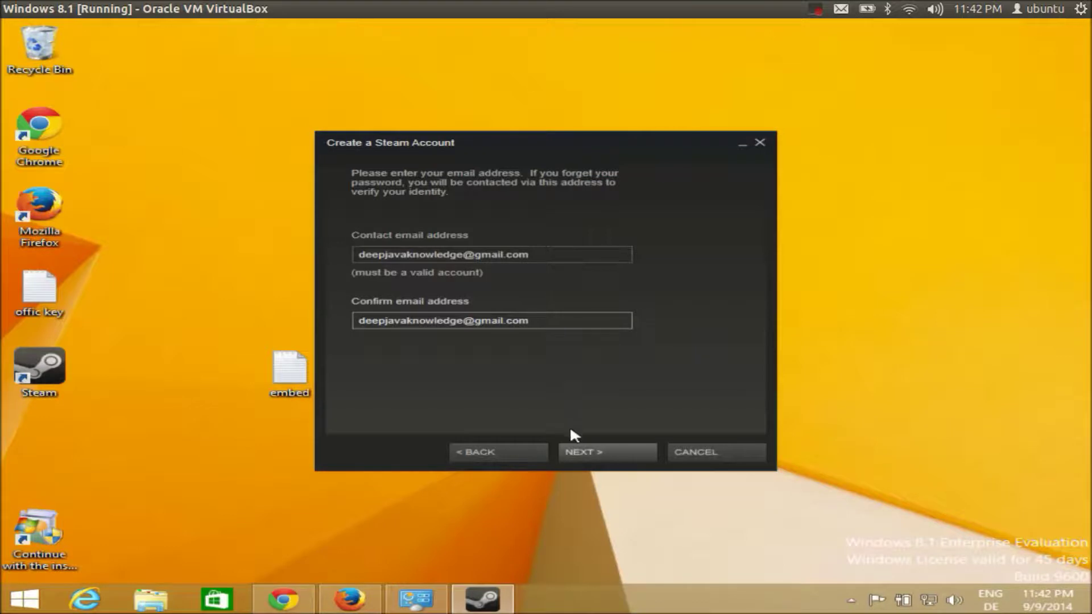
left_click(578, 449)
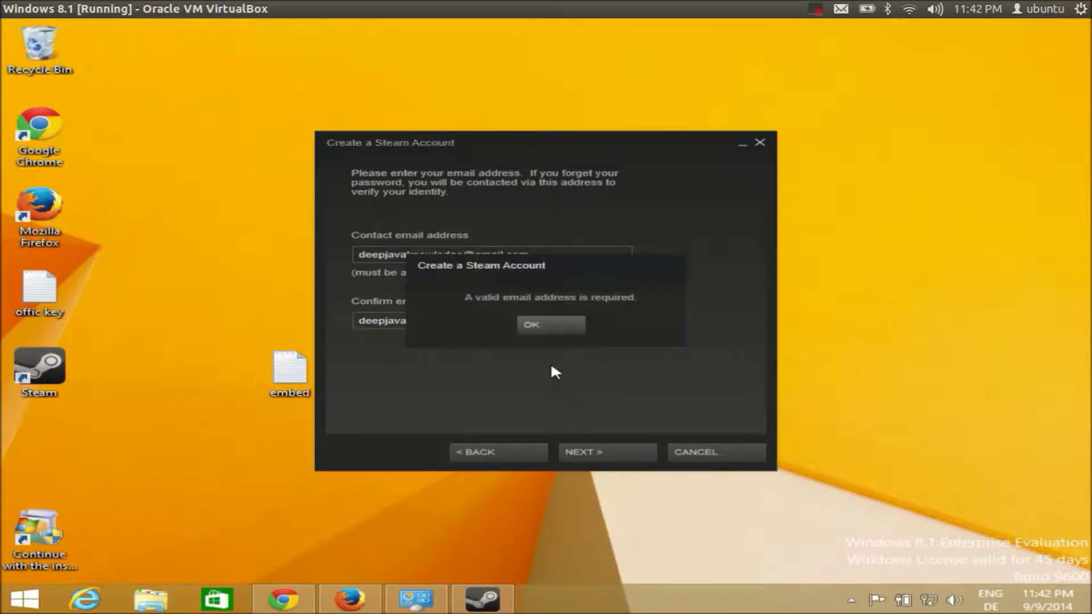
left_click(548, 327)
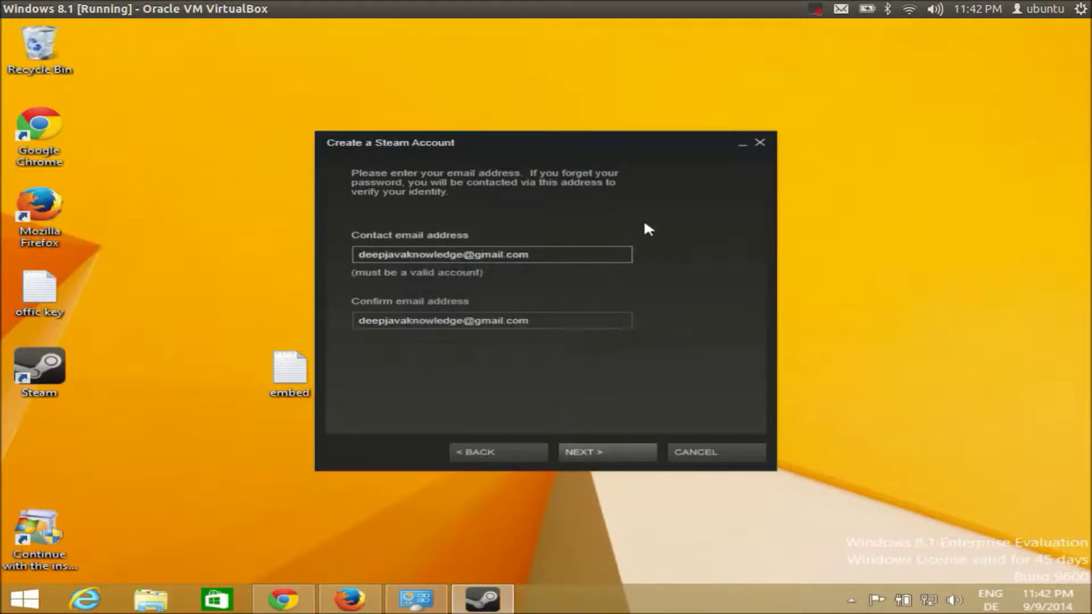
left_click(816, 12)
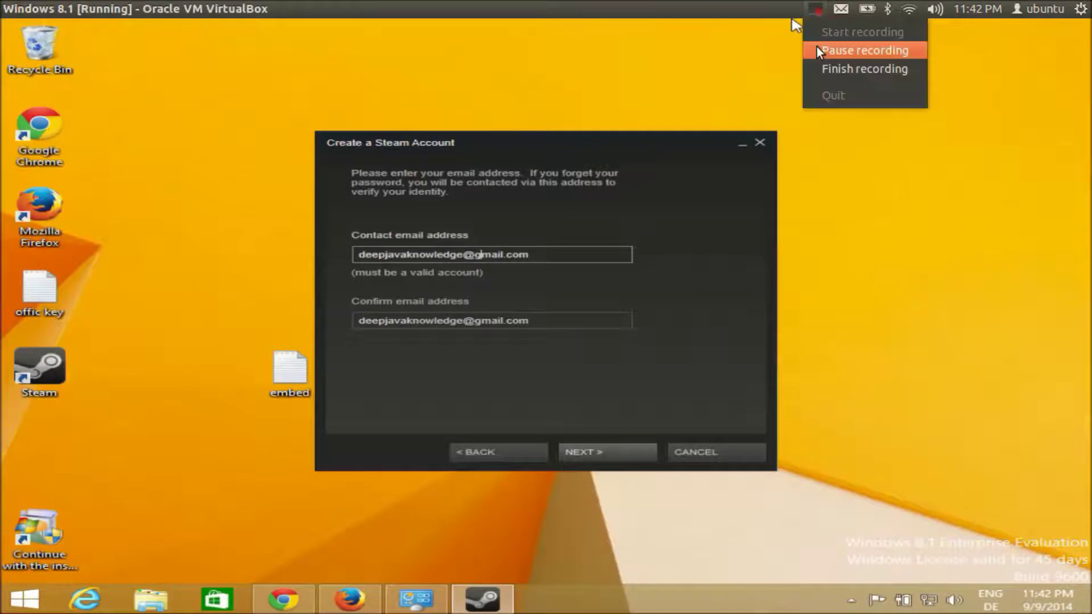
left_click(817, 49)
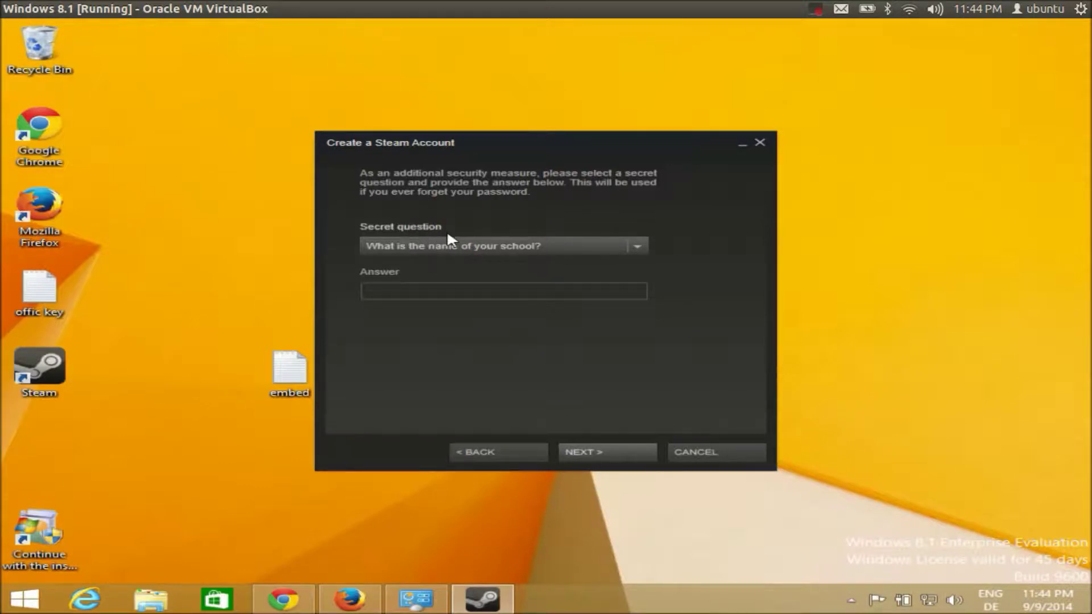
Step: Pick 'What is the name of your pet?' as the secret question, enter the secret answer, and submit the new account
left_click(467, 249)
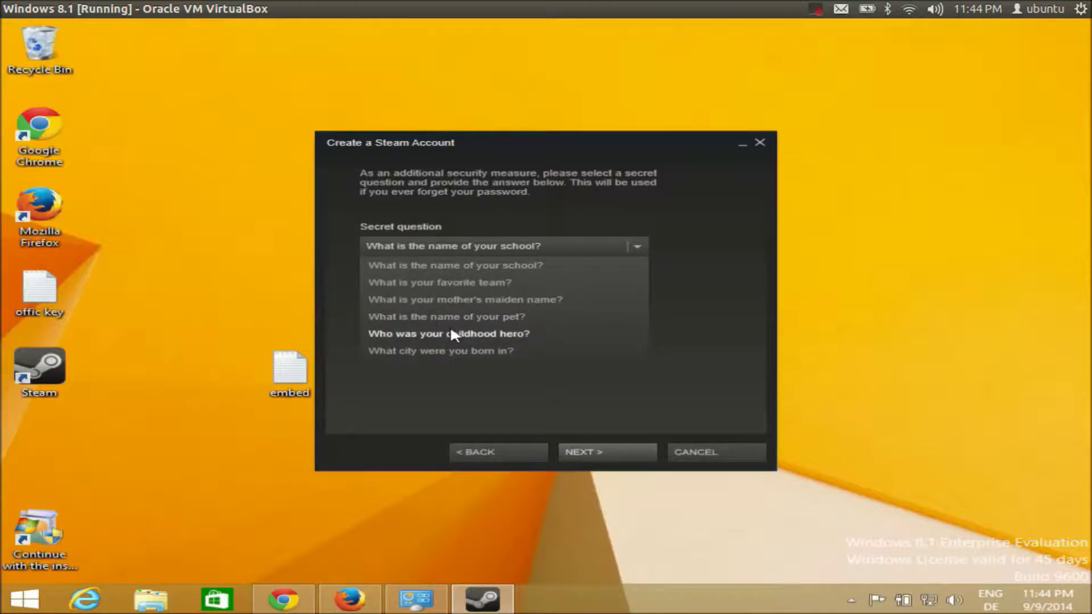
left_click(419, 319)
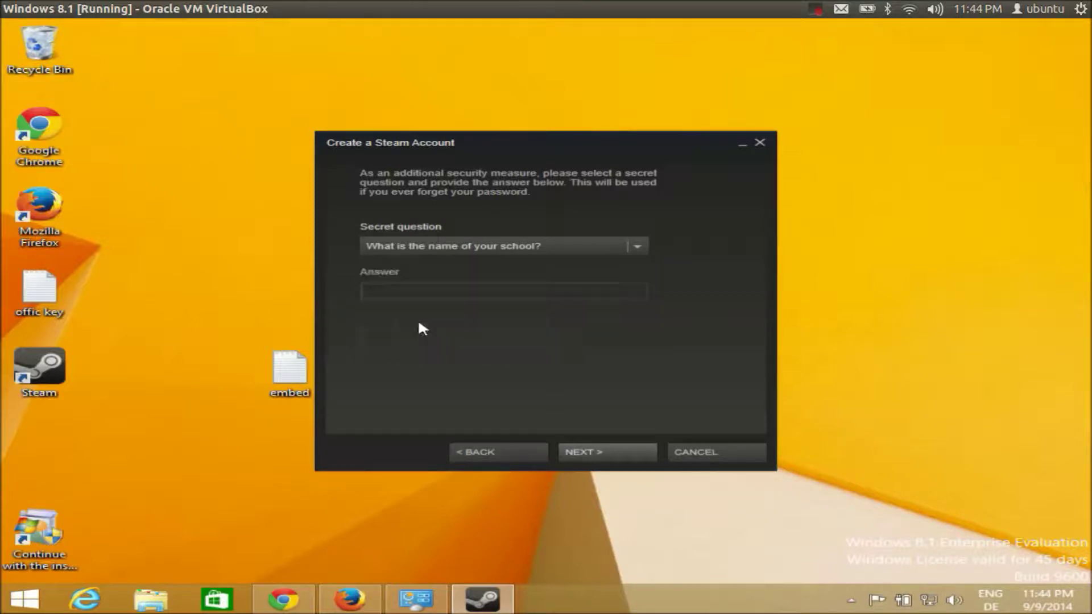
left_click(426, 293)
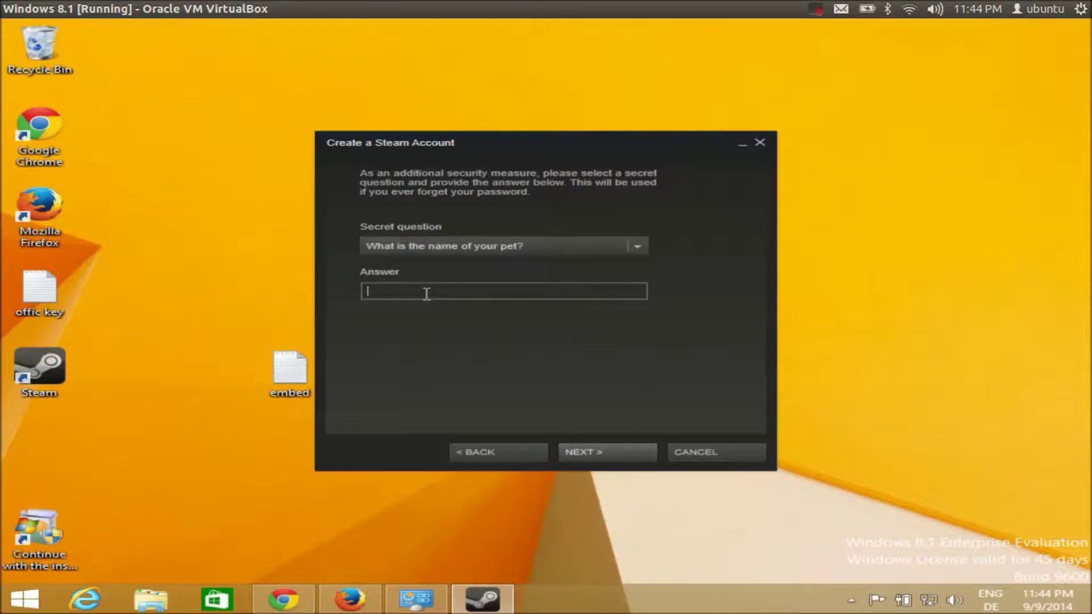
left_click(587, 452)
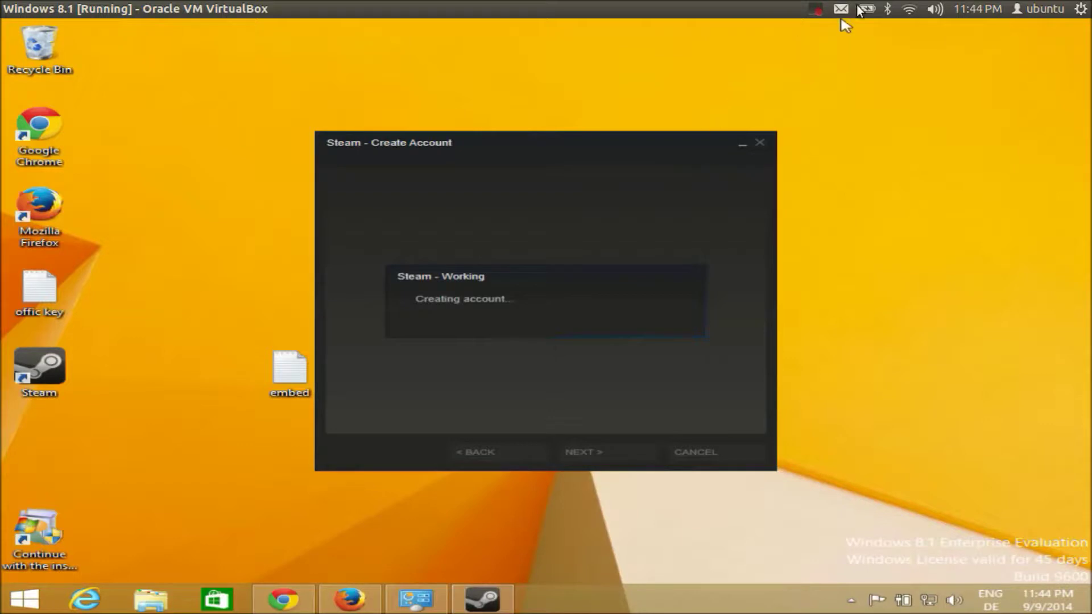
Step: Launch Steam from its desktop shortcut, opening the new account's empty Library
left_click(818, 12)
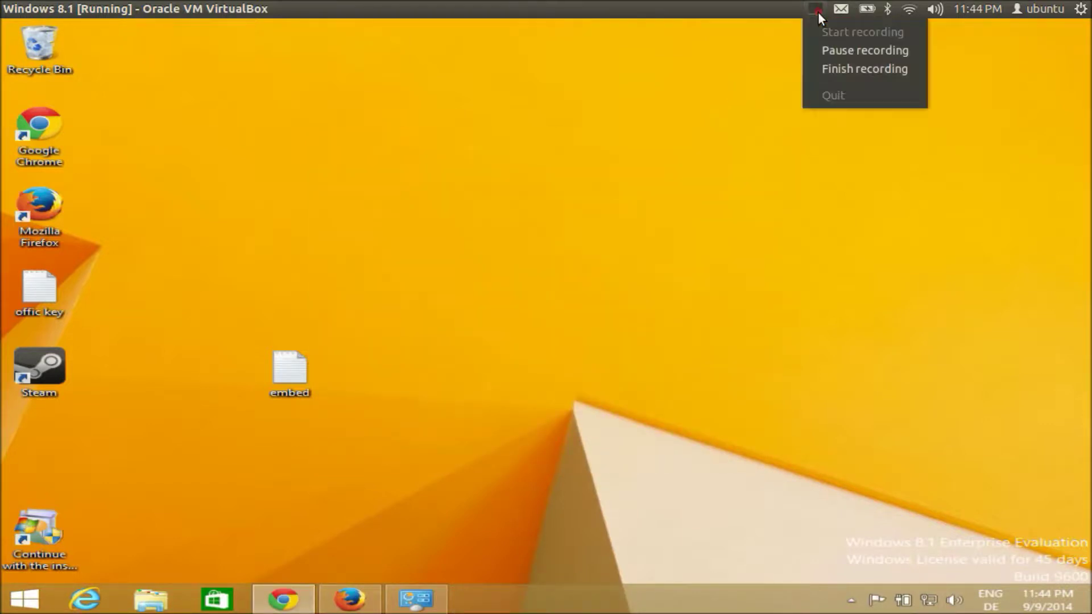
left_click(822, 50)
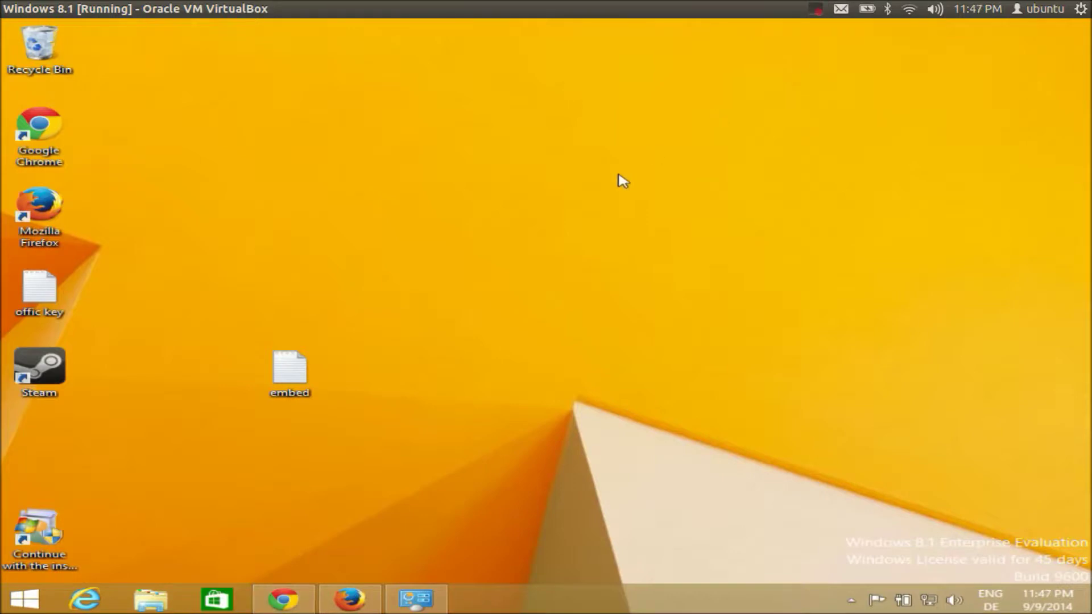
double_click(50, 374)
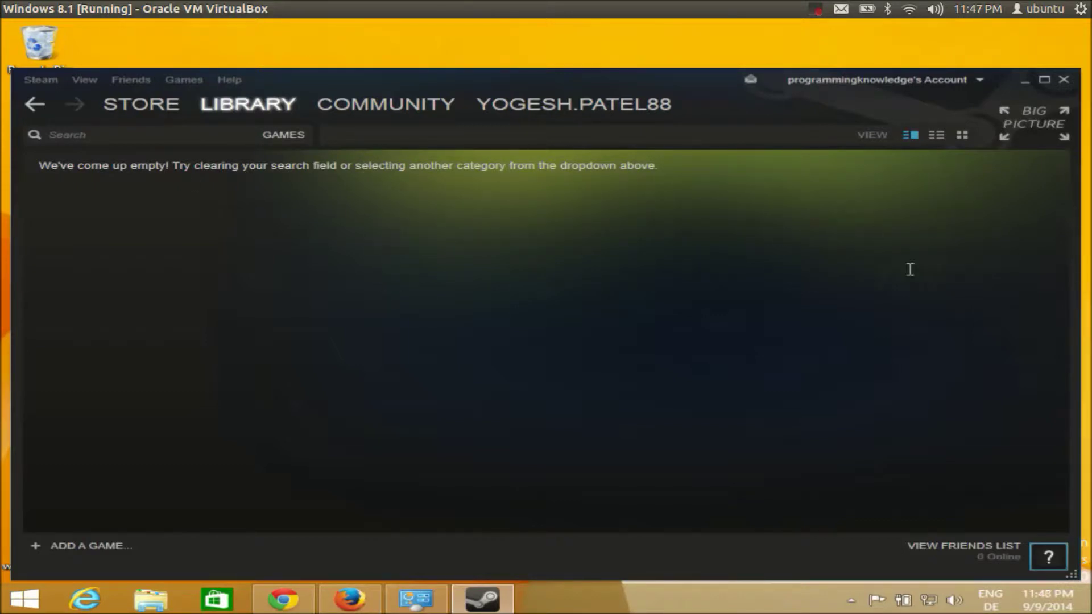
Step: Maximize the Steam client, go to the Steam Store via ADD A GAME, and show the GAMES dropdown
left_click(1046, 81)
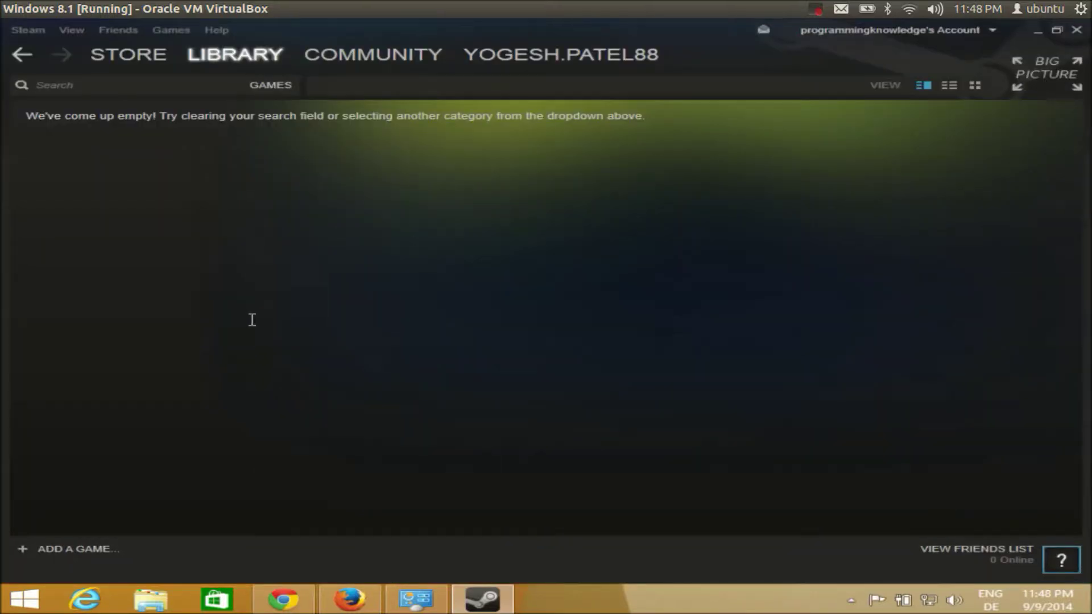
left_click(73, 547)
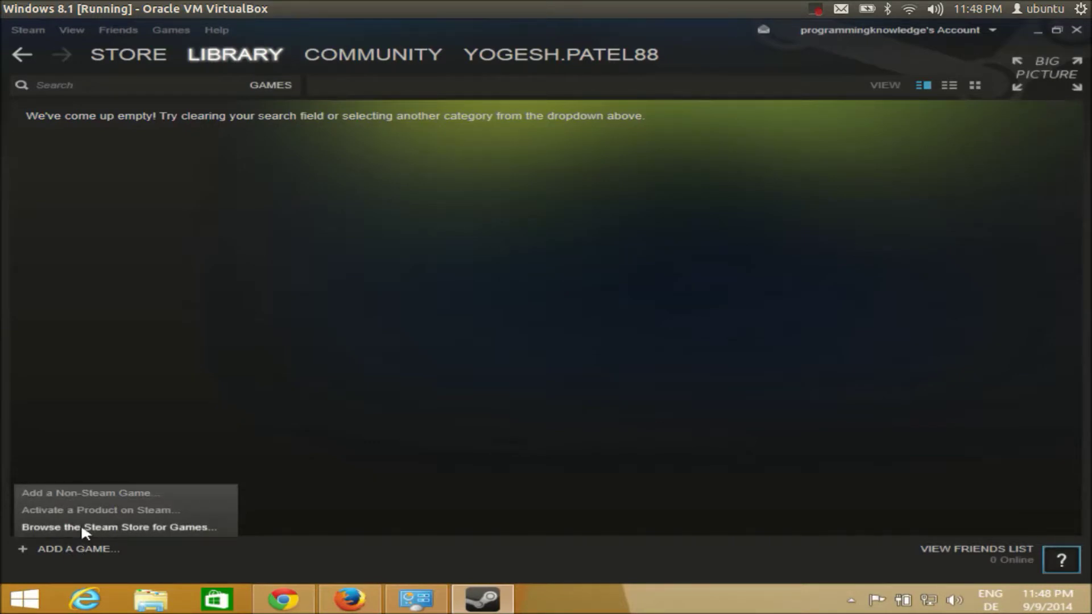
left_click(89, 529)
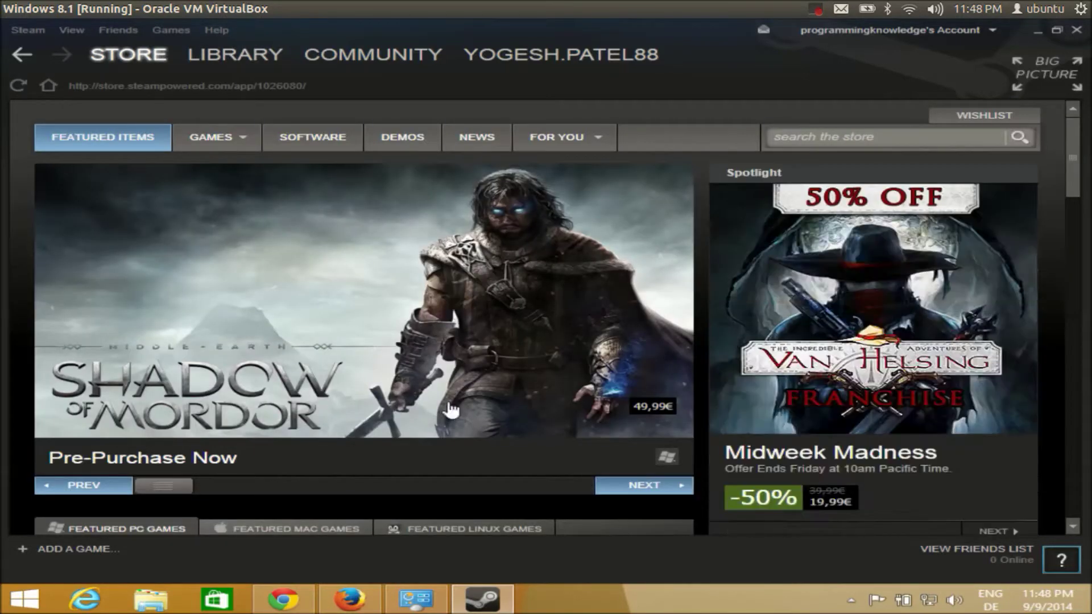
mouse_move(239, 143)
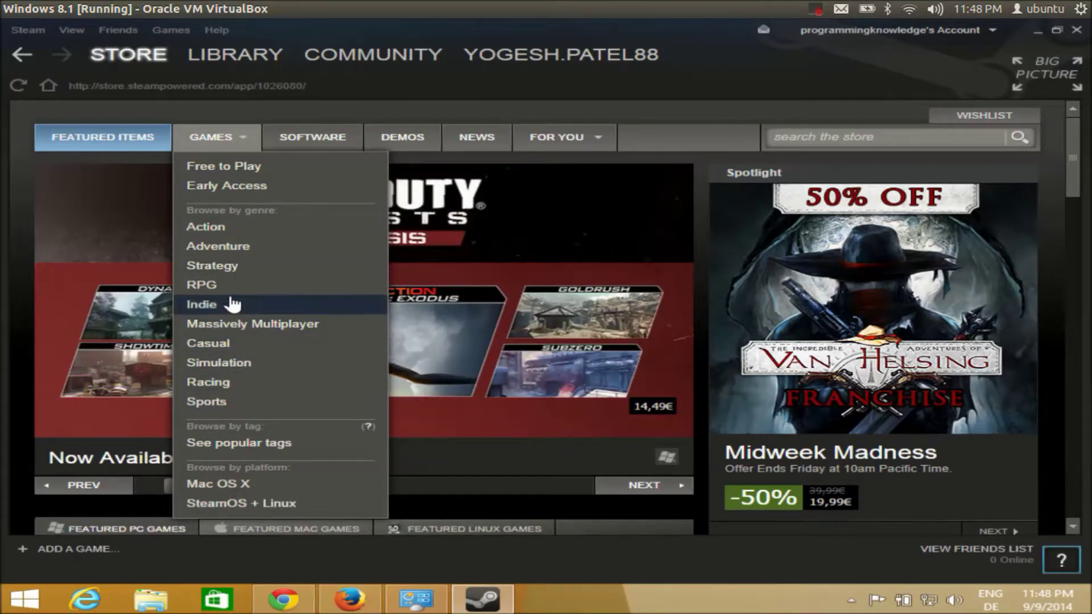
Step: Open the Free to Play games listing and scroll down through its New Releases
left_click(239, 168)
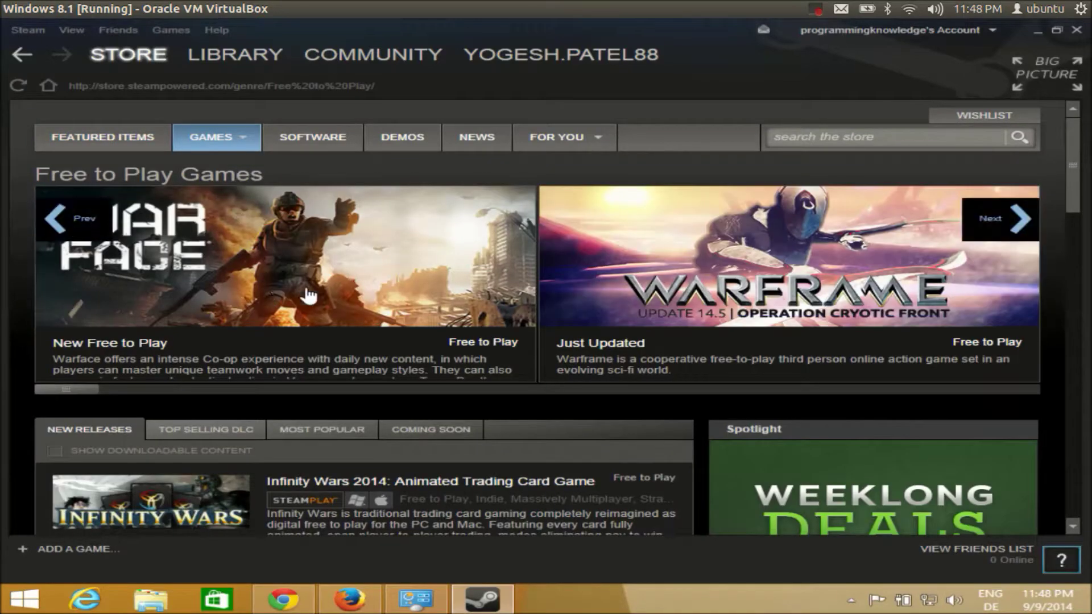
scroll(342, 296, "down", 2)
scroll(343, 302, "down", 1)
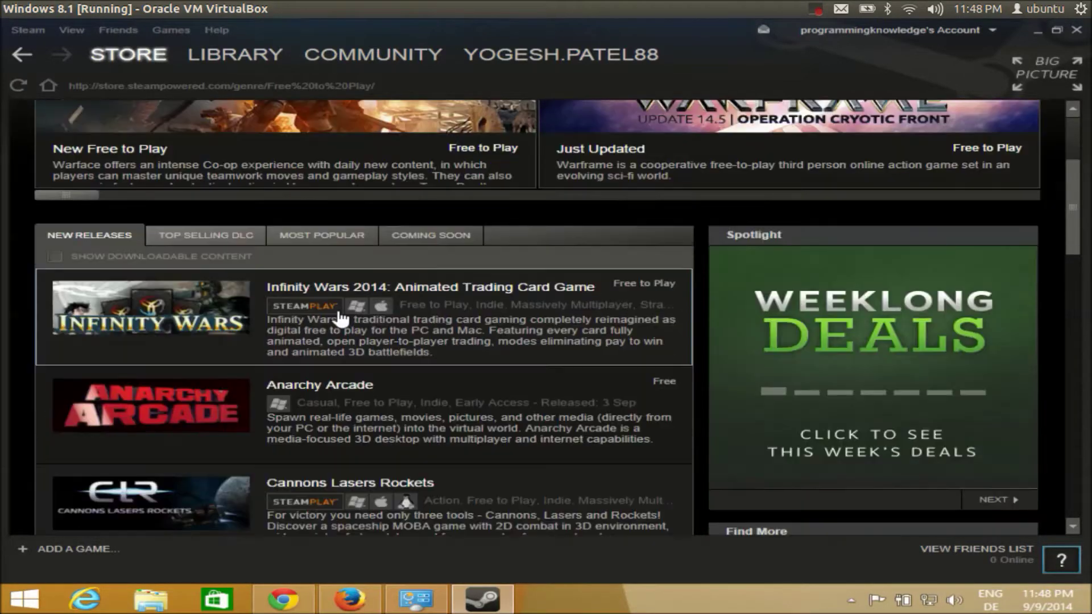
mouse_move(341, 318)
scroll(341, 322, "down", 1)
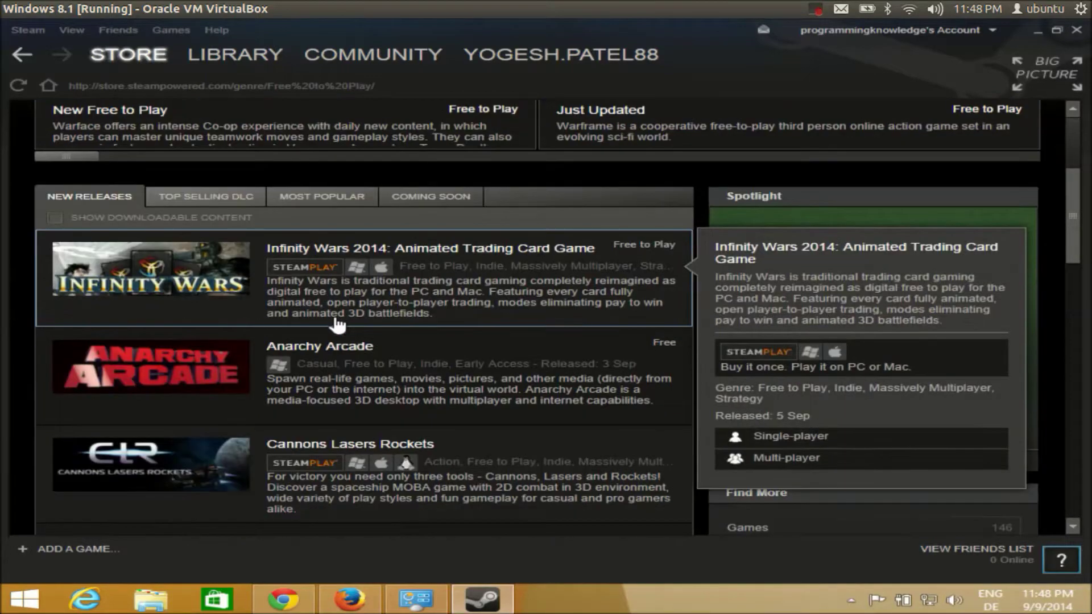
scroll(340, 325, "down", 1)
scroll(337, 331, "down", 1)
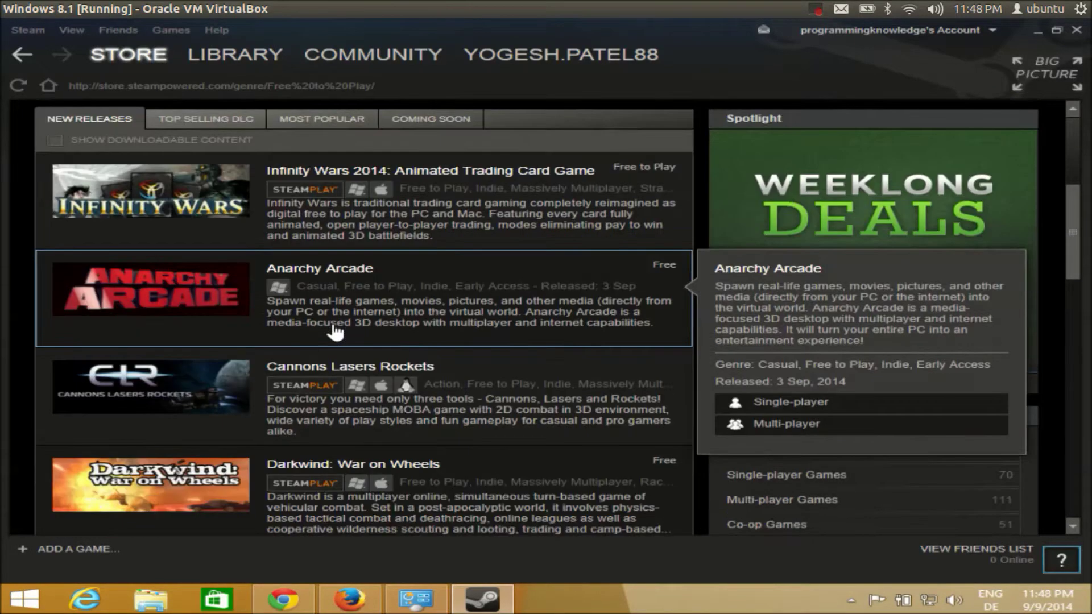
scroll(335, 331, "down", 3)
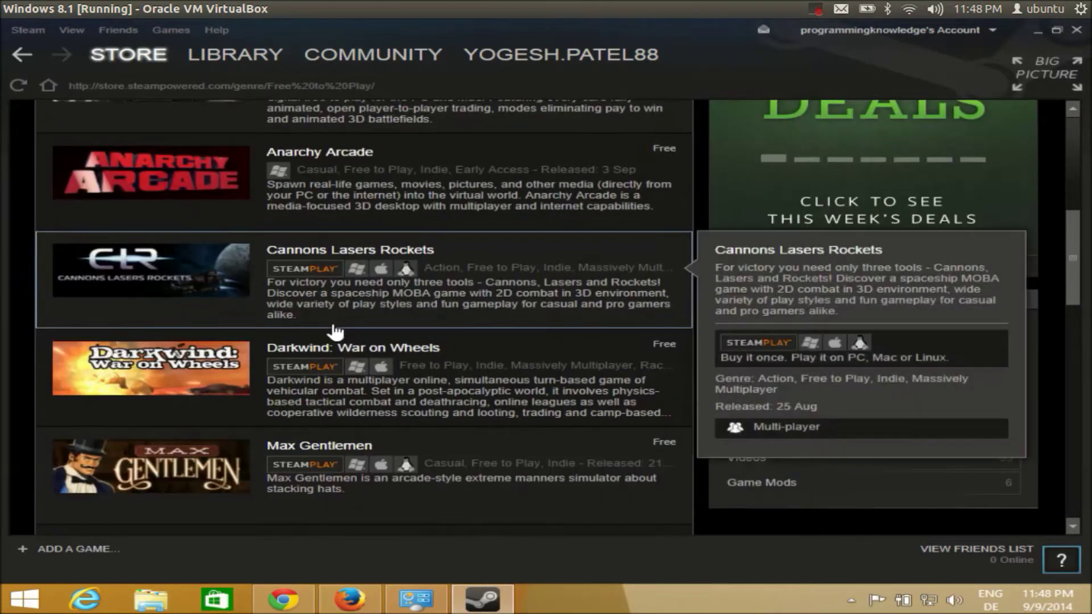
scroll(336, 331, "down", 2)
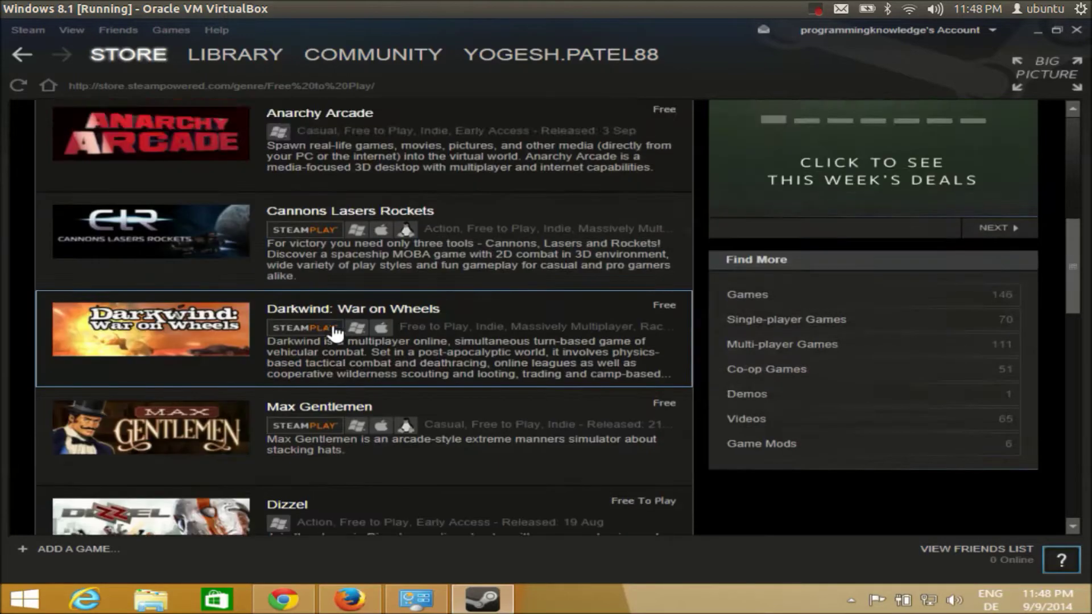
scroll(336, 336, "down", 1)
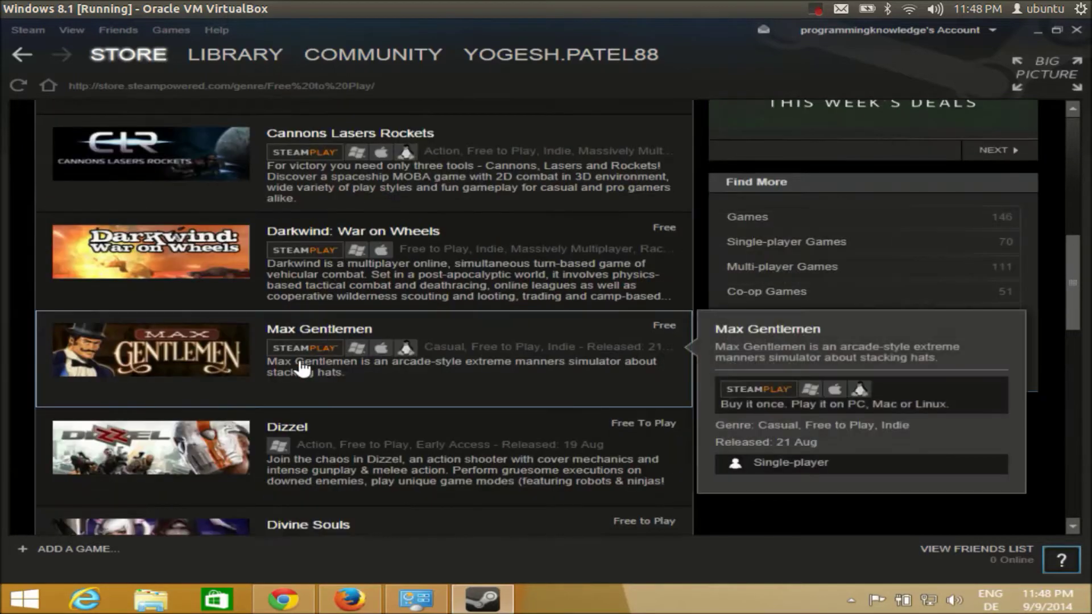
scroll(301, 367, "down", 2)
scroll(305, 369, "down", 3)
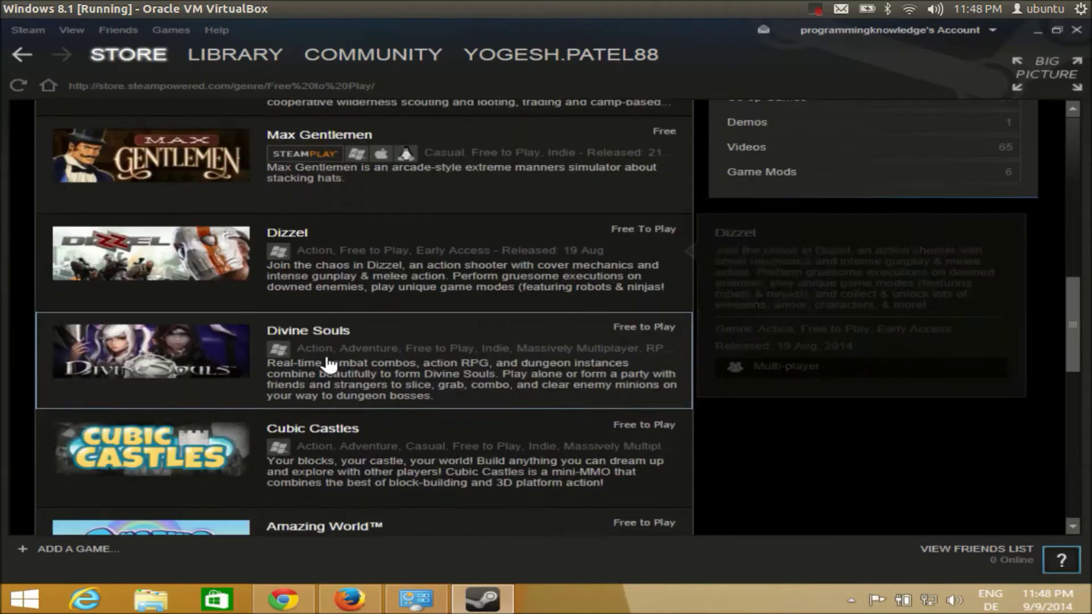
Step: Find Amazing World among the free-to-play new releases and open its store page
mouse_move(324, 364)
scroll(326, 367, "down", 2)
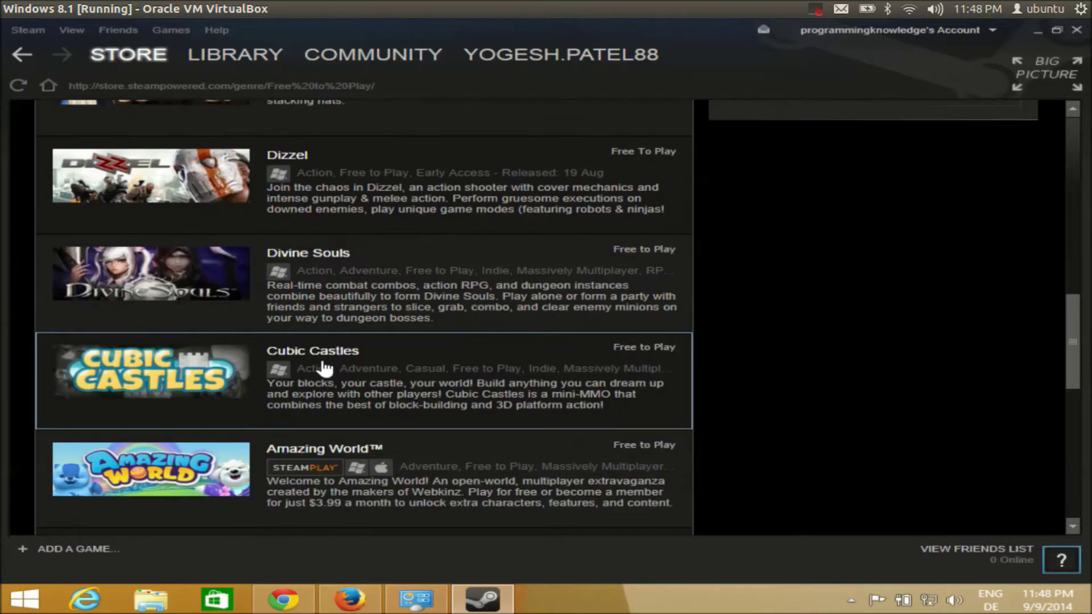
scroll(324, 368, "down", 2)
scroll(324, 369, "down", 2)
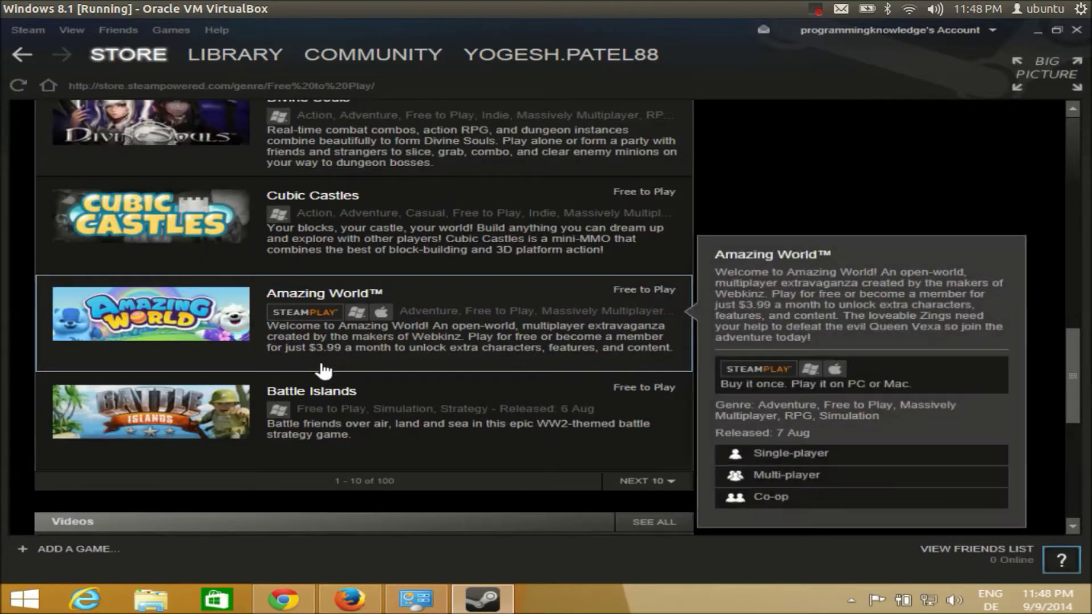
mouse_move(205, 339)
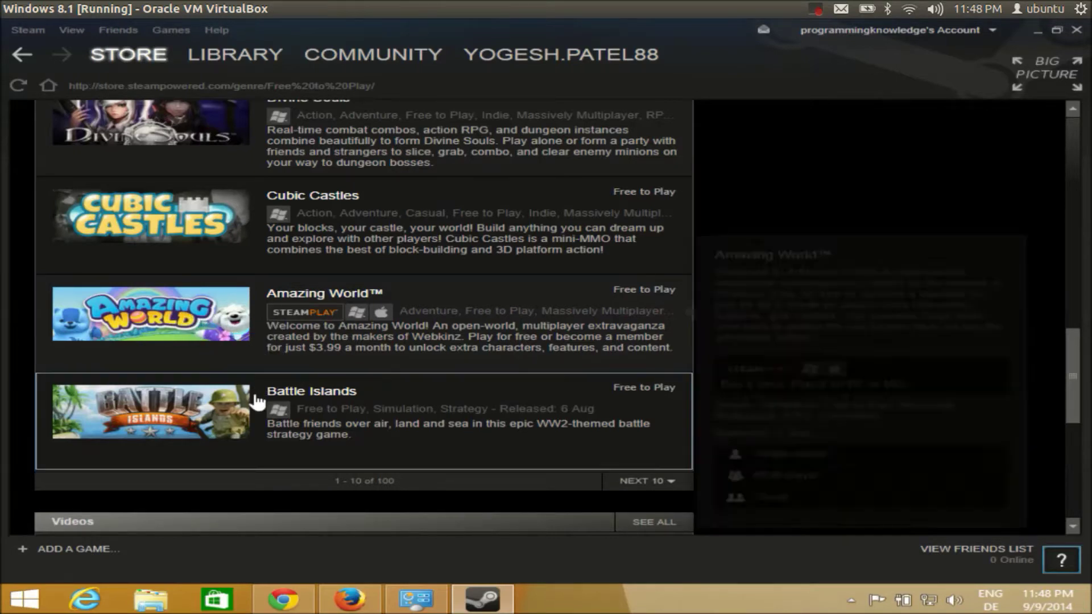
mouse_move(226, 428)
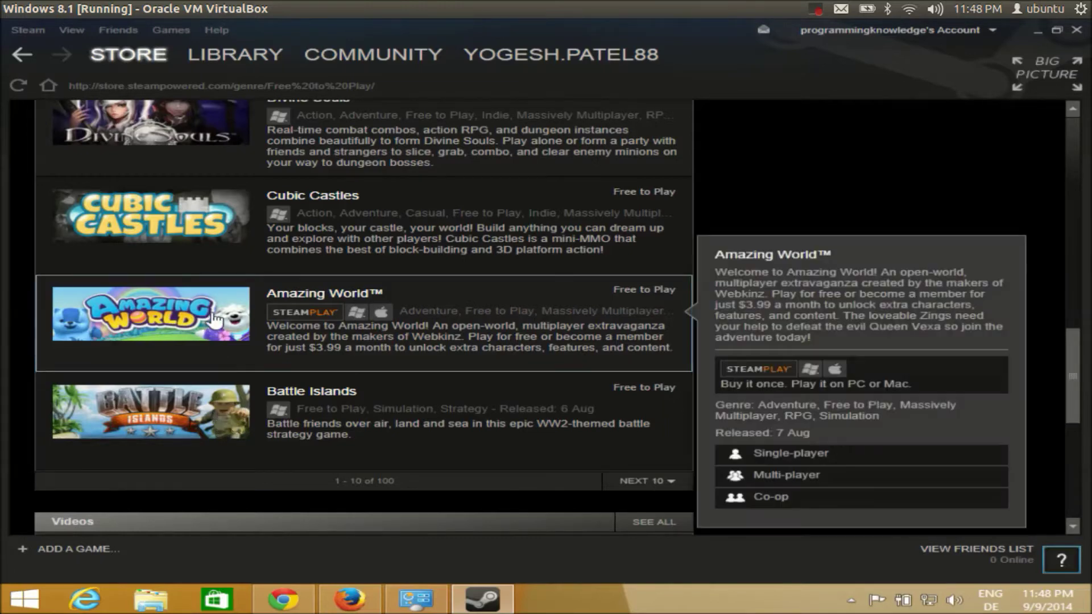
left_click(209, 312)
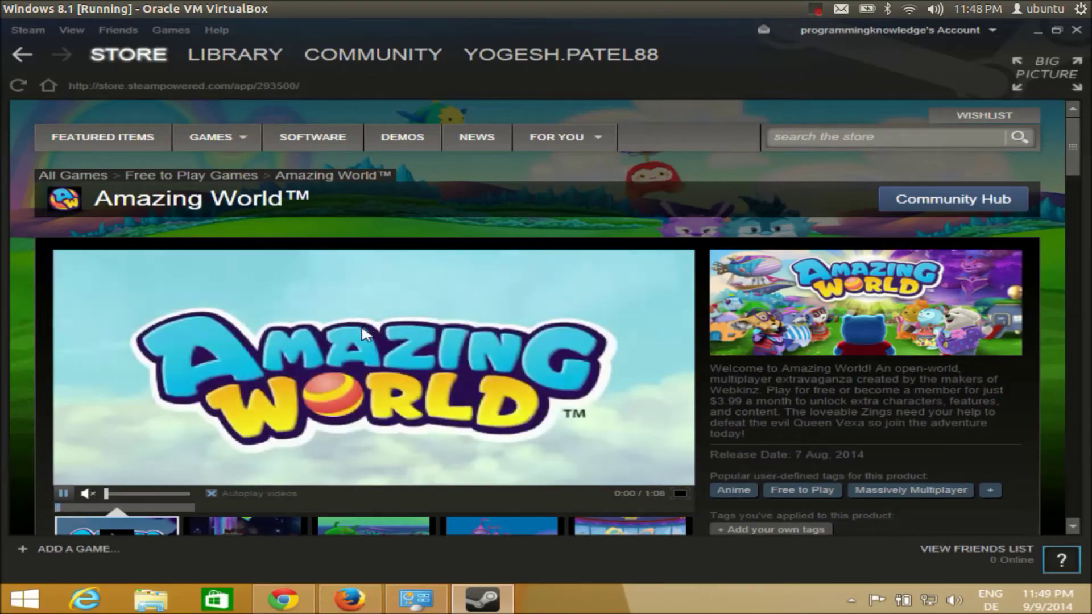
Step: View the Amazing World™ store page, with its 1:08 trailer, description and release date
scroll(364, 333, "down", 2)
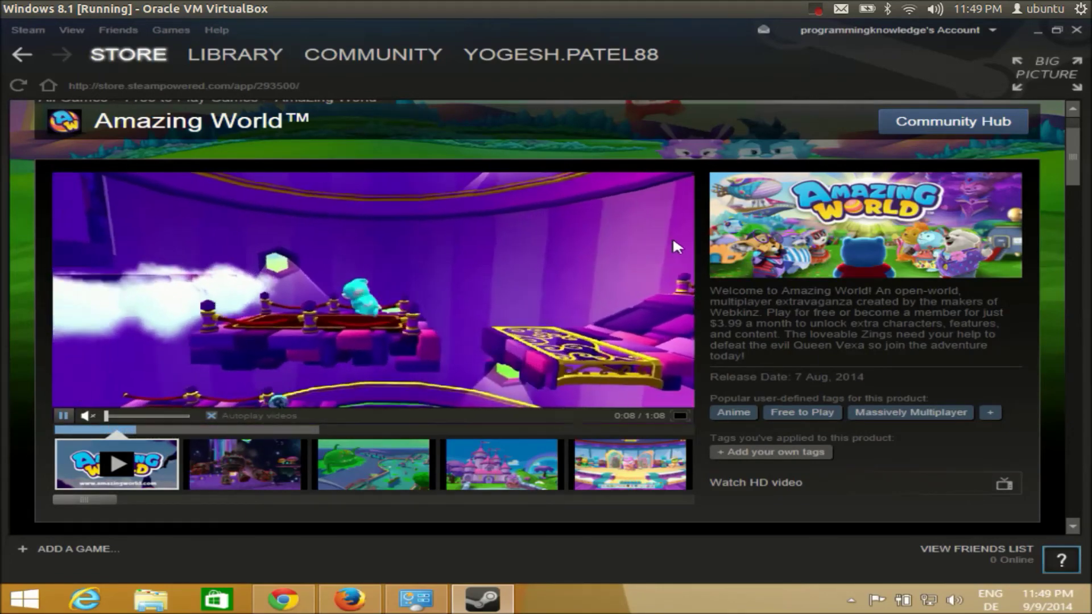
left_click(816, 10)
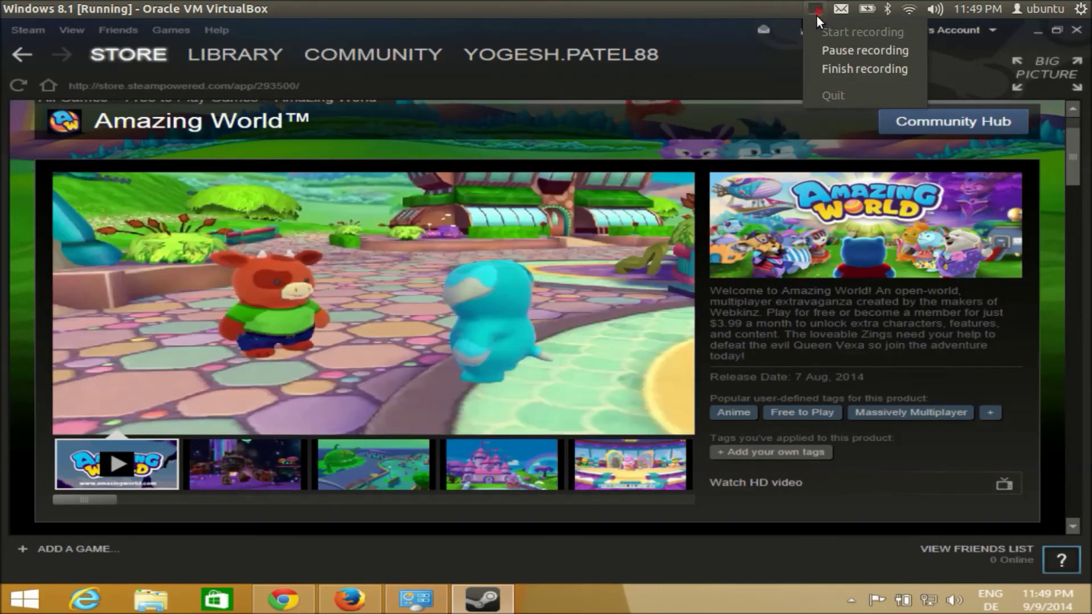